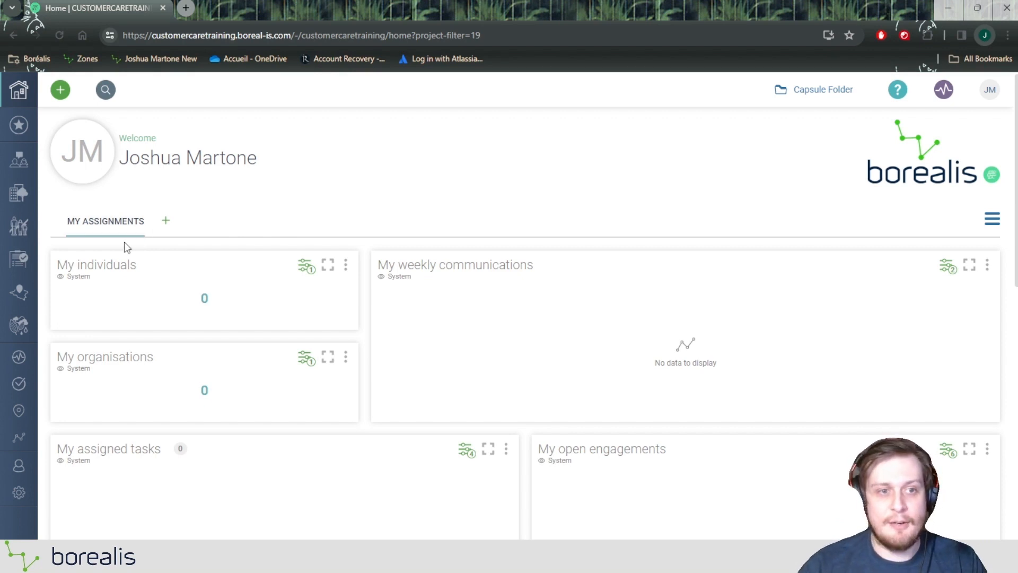
Open the Engagement plans list under Stakeholder Engagement and start an Excel import from it.
mouse_move(20, 159)
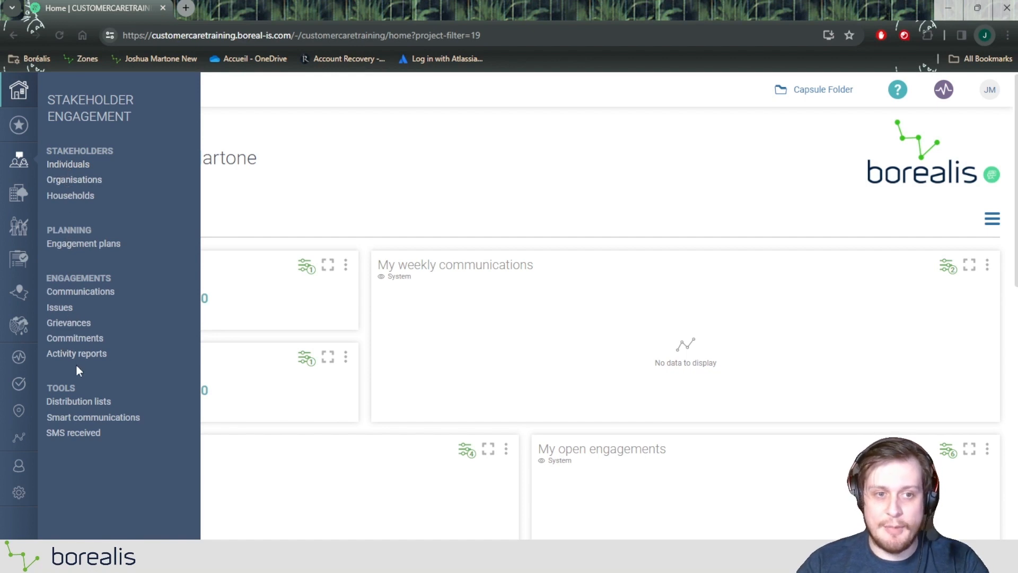
left_click(82, 245)
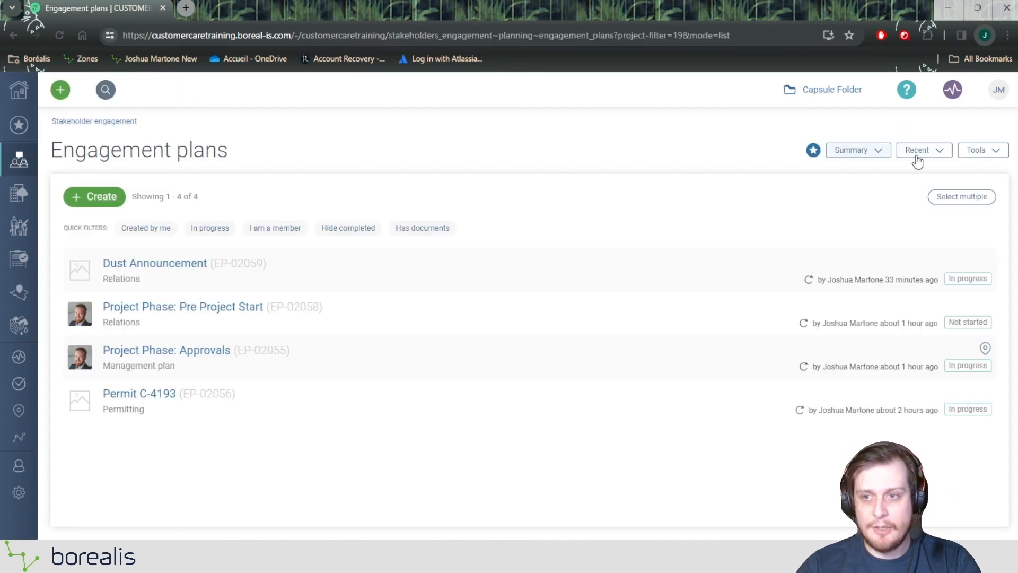
left_click(975, 158)
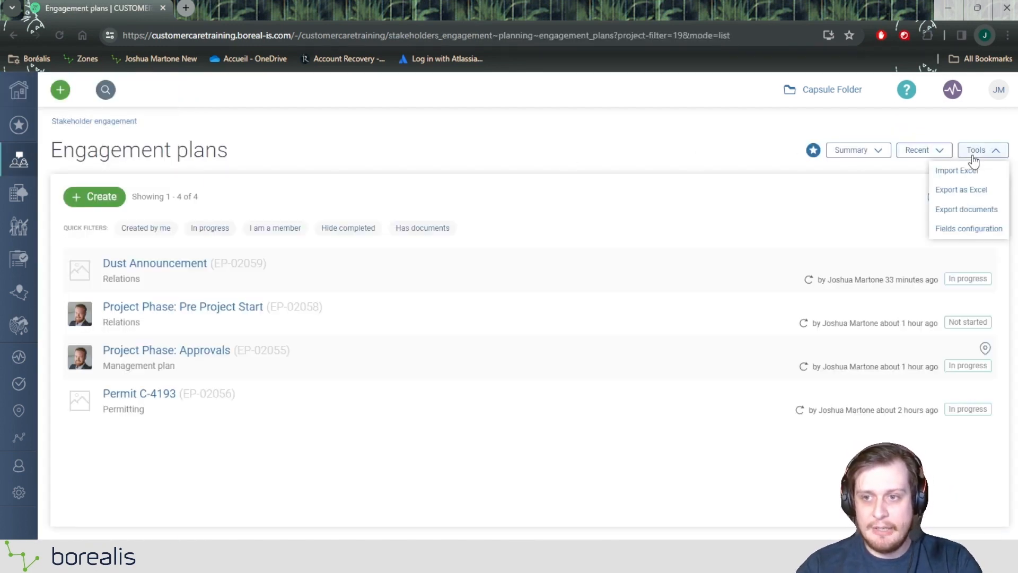
left_click(964, 175)
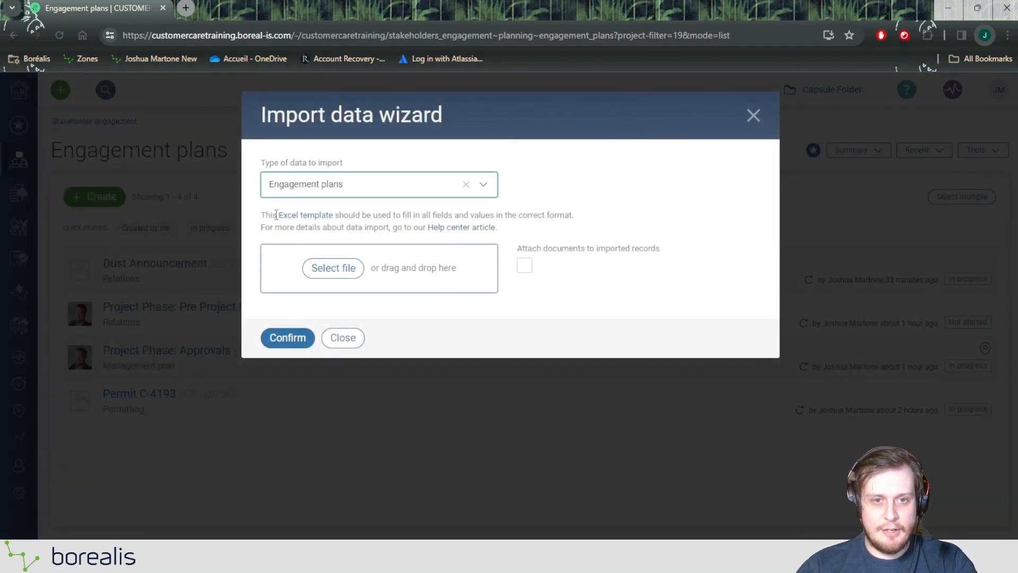
Download the Excel template for importing engagement plans and close the Import data wizard.
left_click_drag(276, 215, 337, 215)
left_click(343, 215)
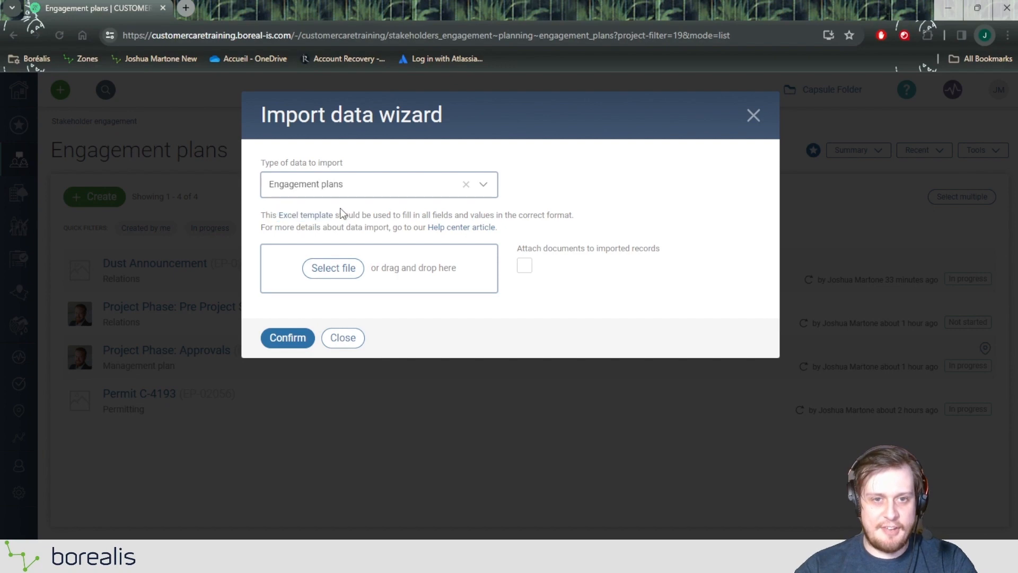
left_click(325, 217)
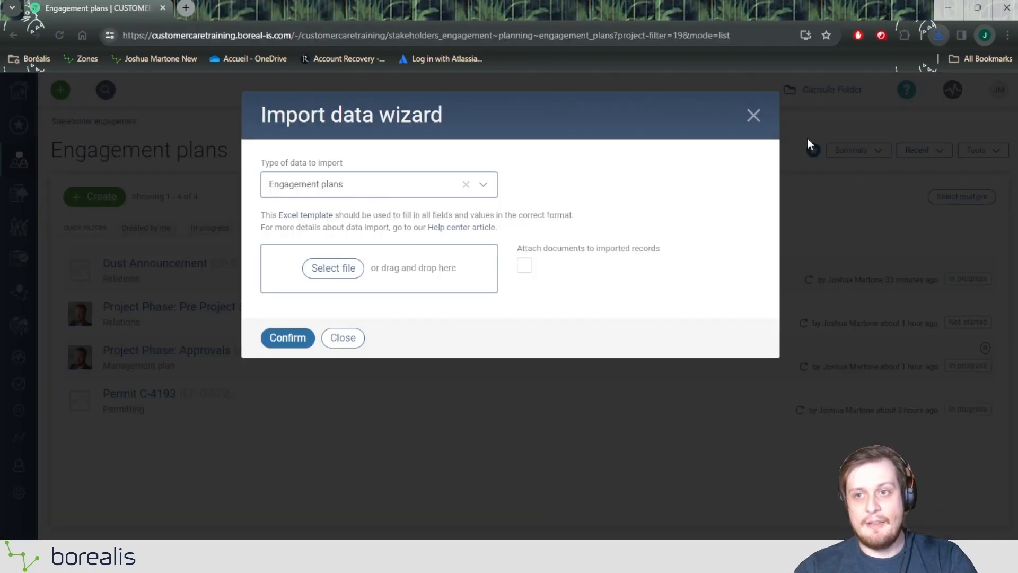
left_click(754, 116)
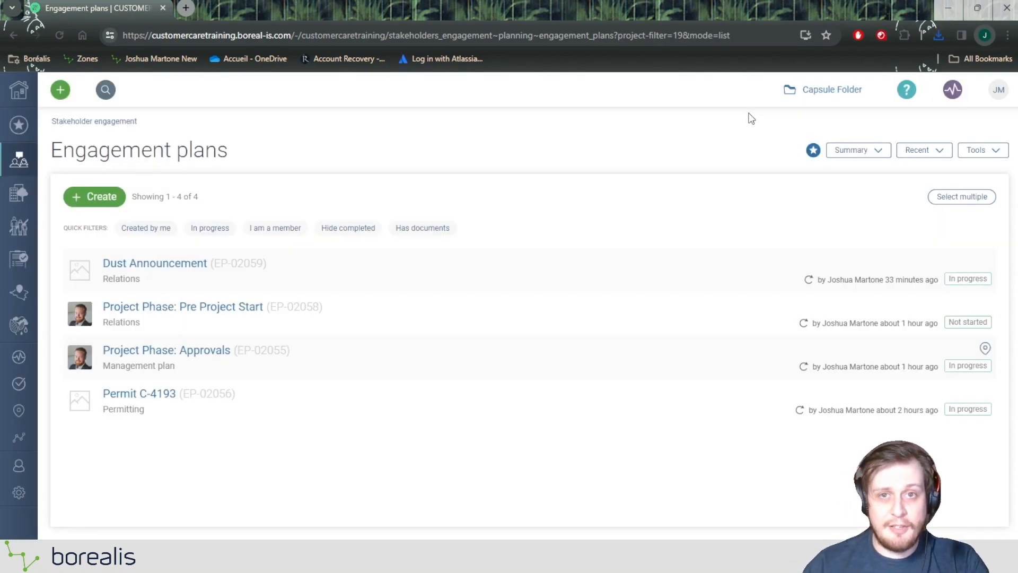
Start a general Excel import from the Data section of the administration settings.
left_click(19, 494)
scroll(104, 289, "down", 4)
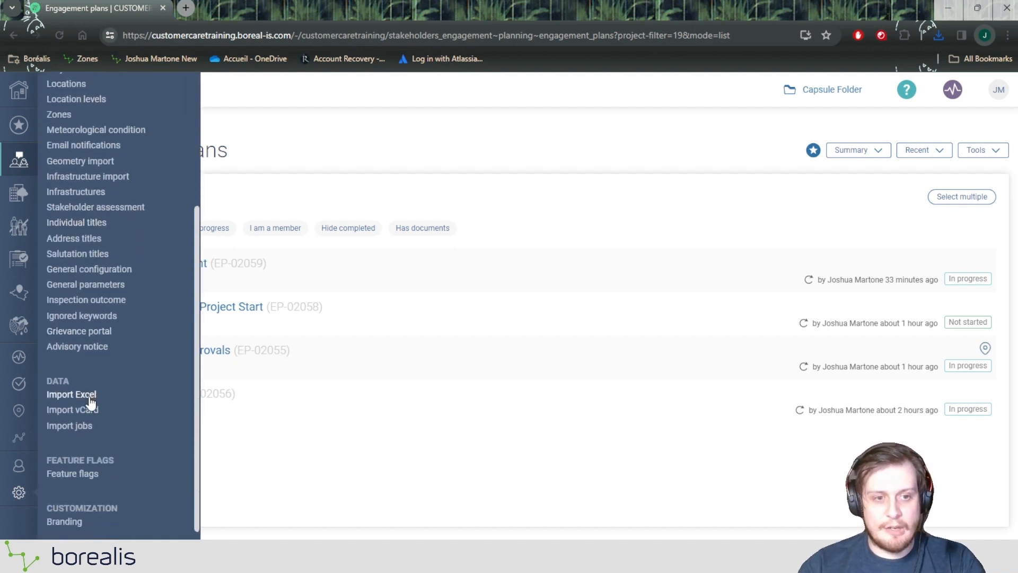
left_click(90, 401)
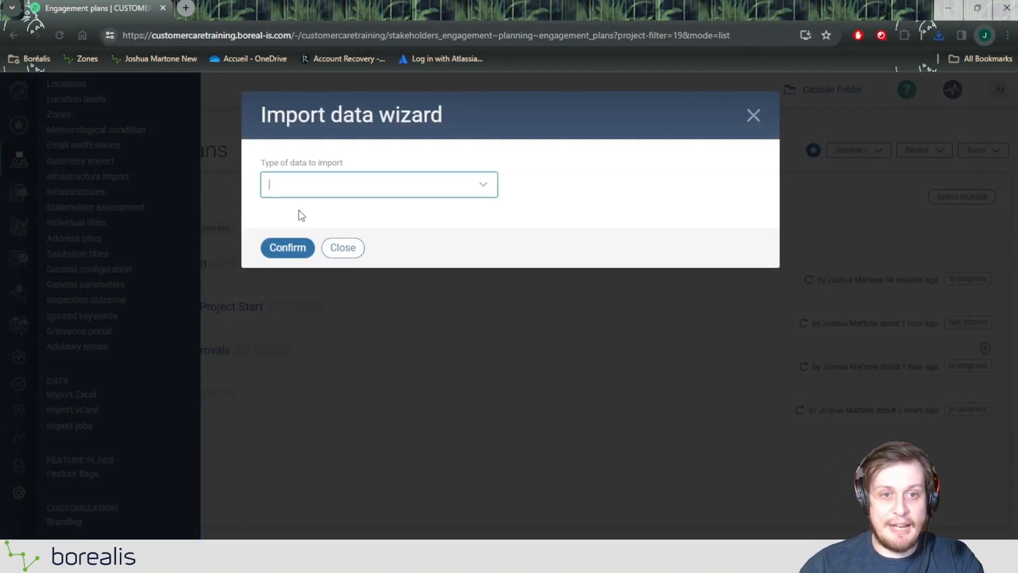
Set the type of data to import to Individuals and download its Excel template.
left_click(322, 183)
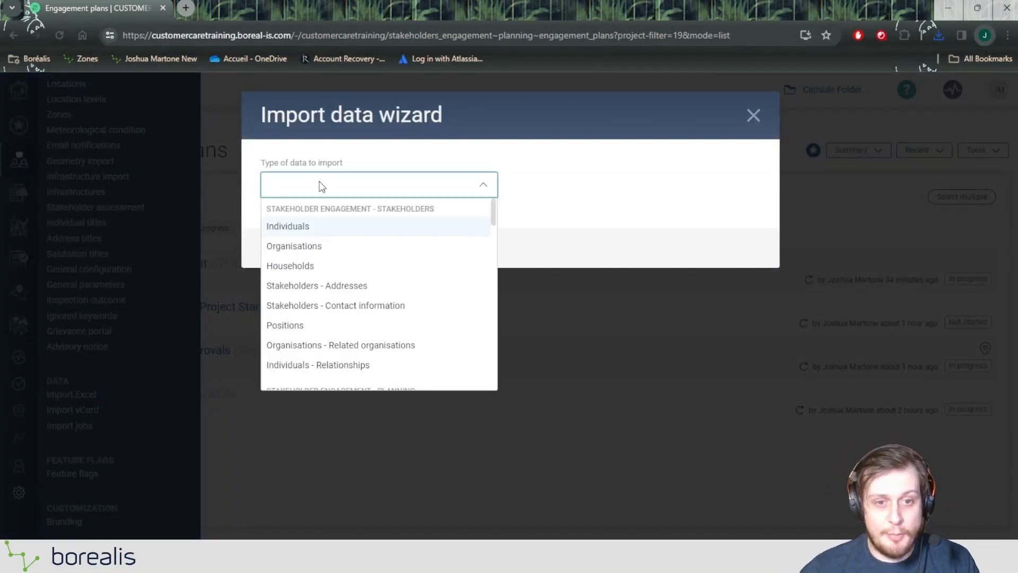
type("Ind")
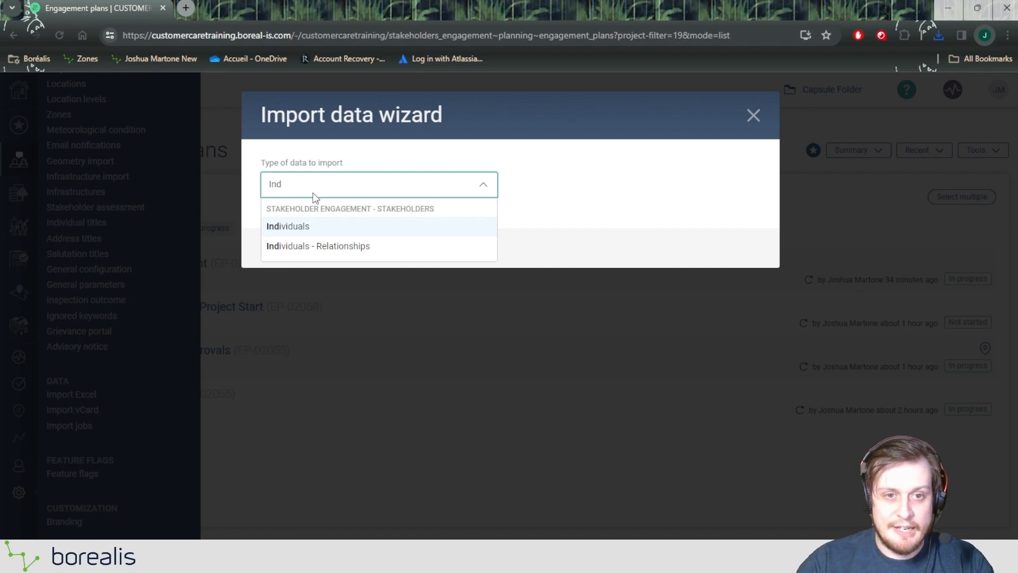
left_click(307, 226)
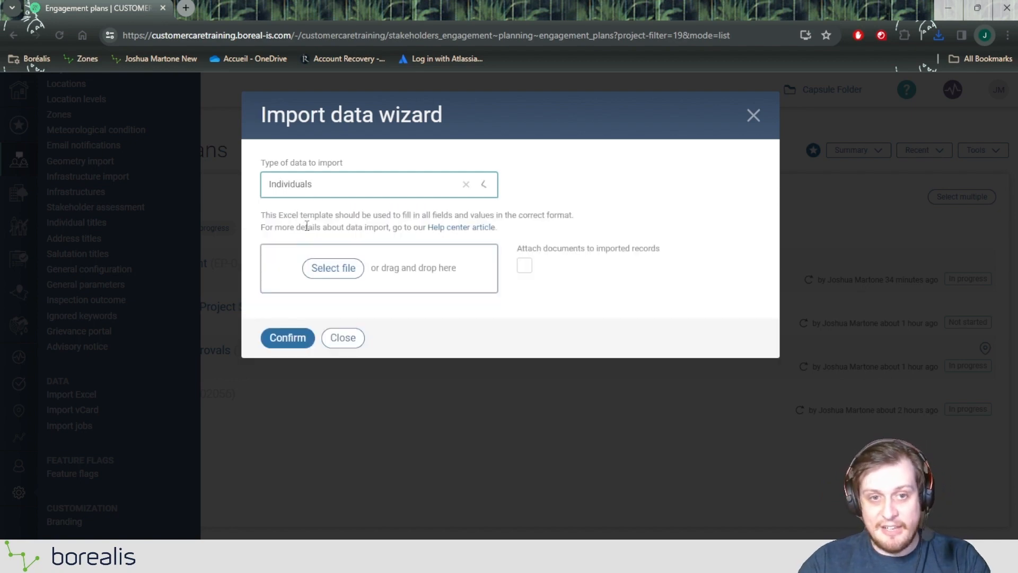
left_click(306, 215)
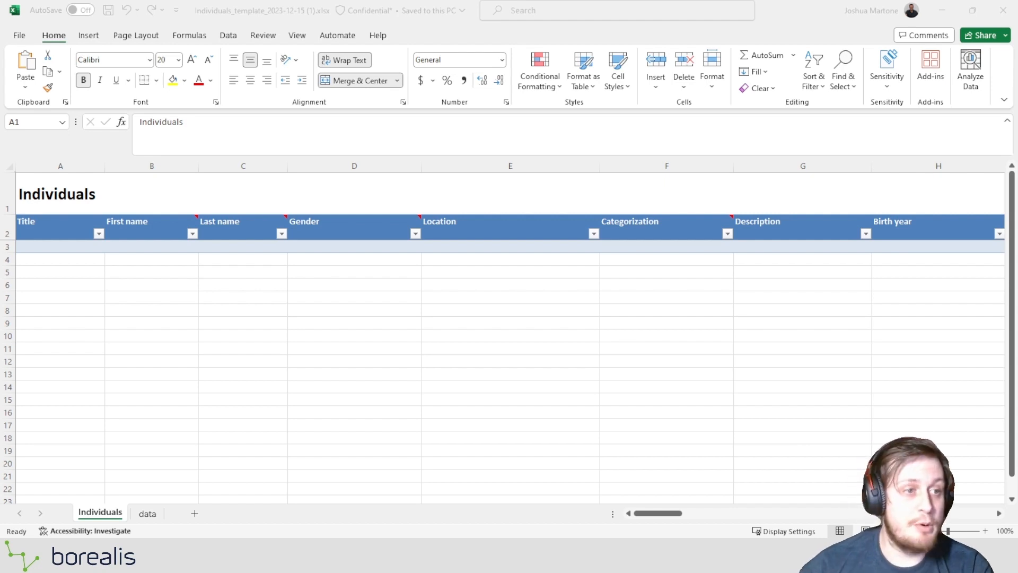
In the downloaded Individuals template in Excel, check the notes on the First name and Last name headers and step across row 3 to Categorization.
left_click(133, 243)
left_click(234, 248)
left_click(238, 232)
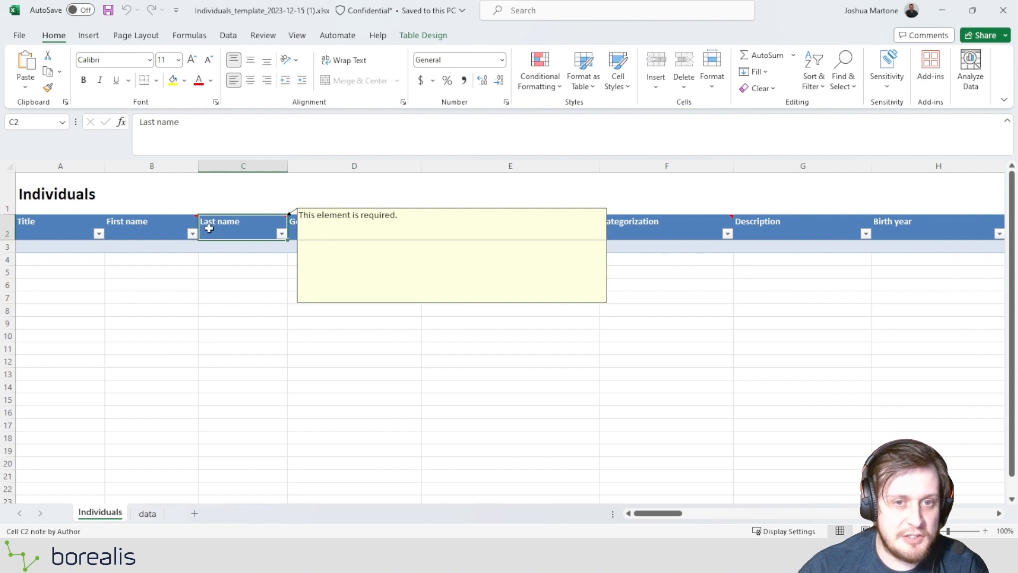
left_click(142, 228)
left_click(143, 250)
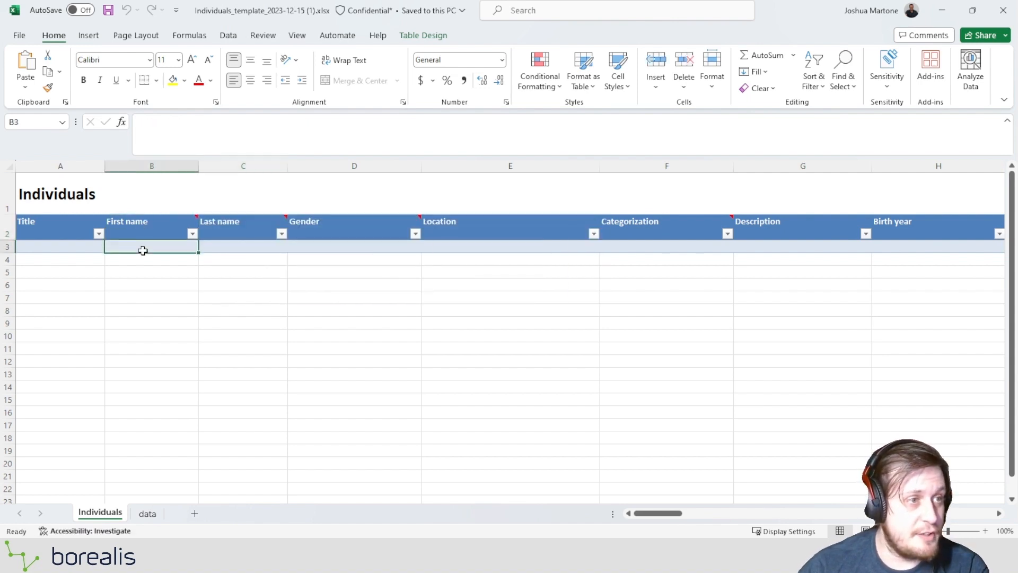
key("Tab")
key("Tab")
key("Tab")
key("Tab")
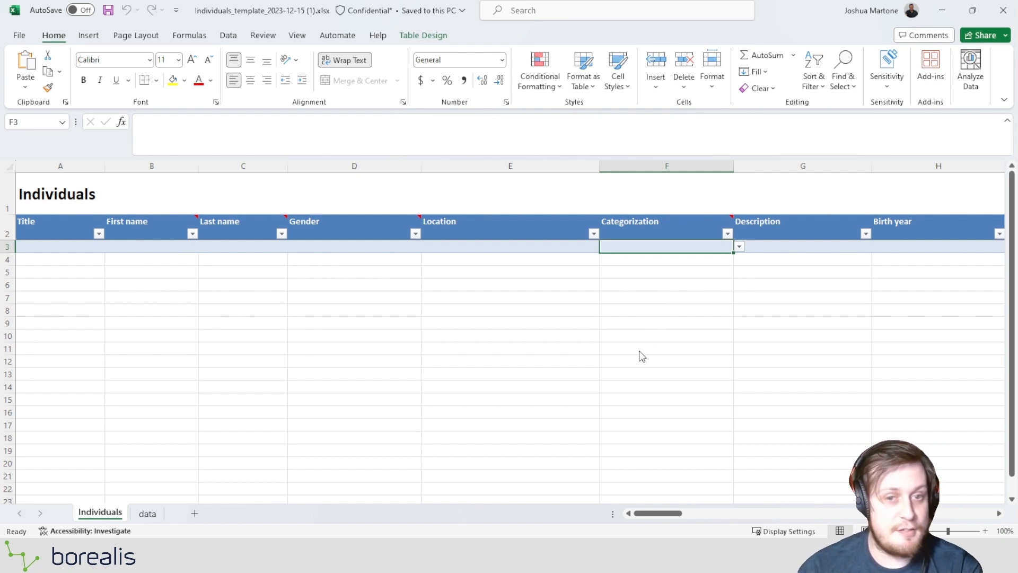
Look through the template's columns from Description to Position, including the birth date, language, phone and social media fields.
left_click(867, 274)
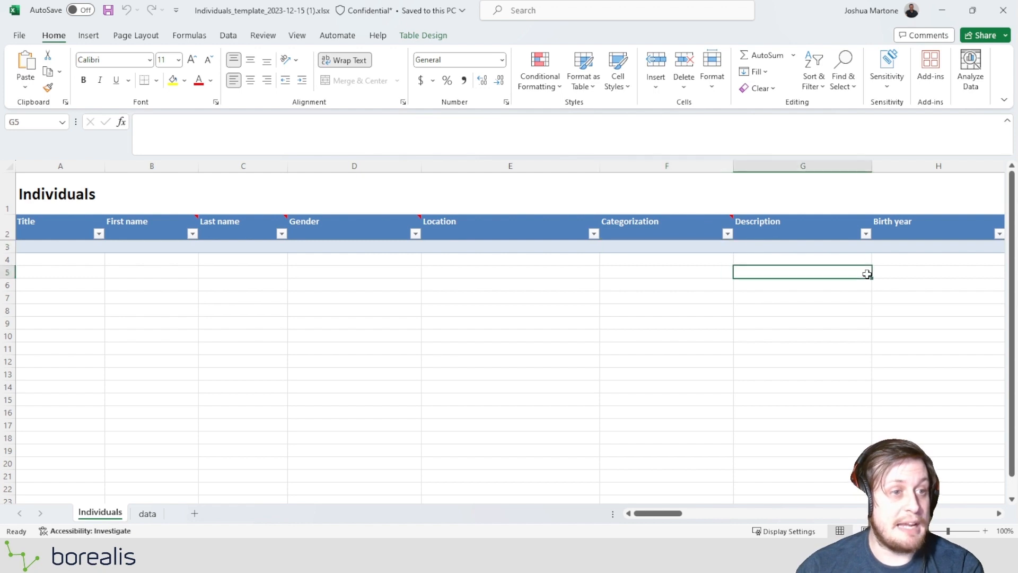
key("Right")
key("Right")
key("Right")
key("Right")
key("Right")
key("Right")
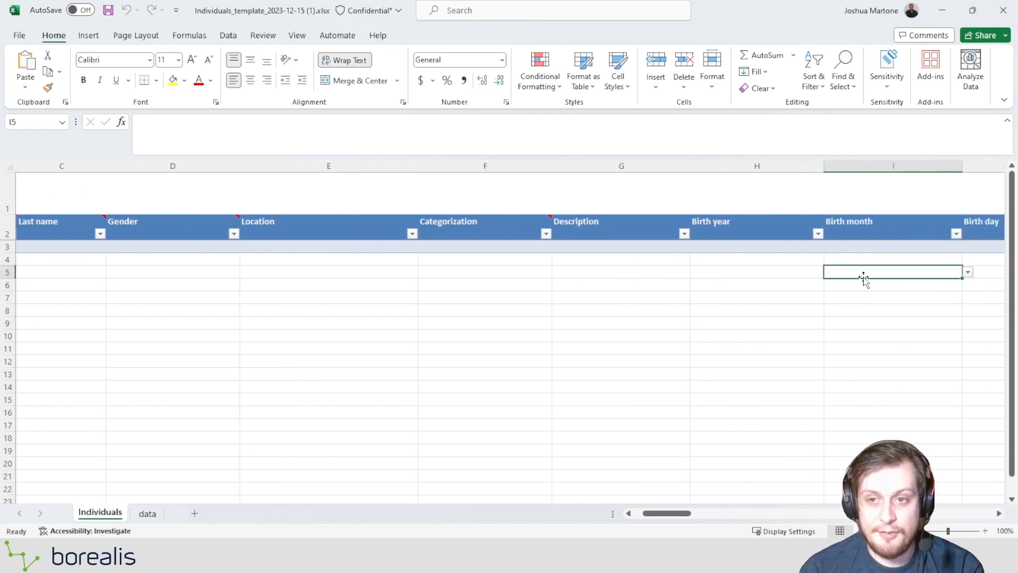
key("Right")
key("Right")
key("Right")
key("Right")
key("Right")
key("Right")
key("Right")
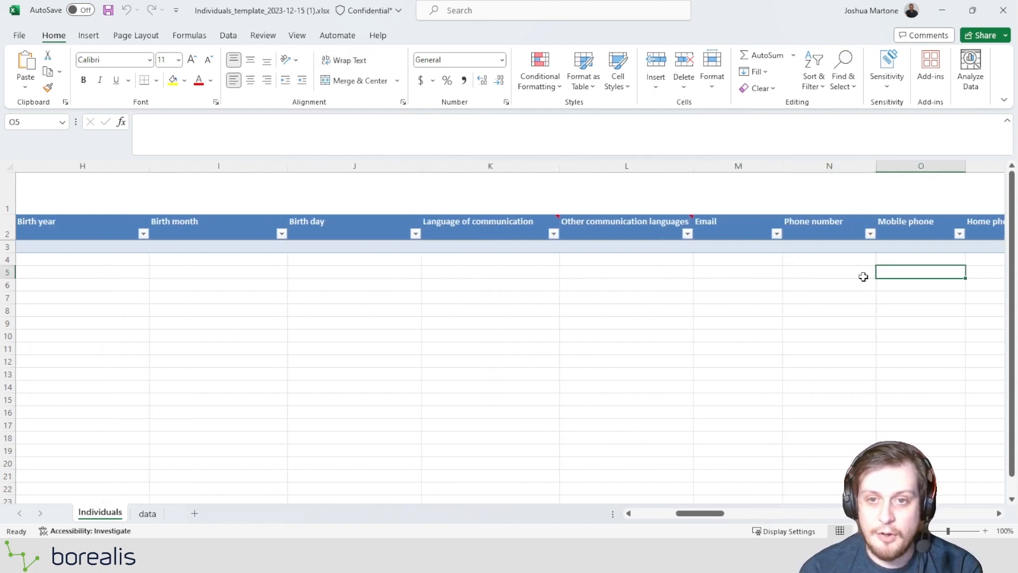
key("Right")
key("Right")
key("Right")
key("Right")
key("Right")
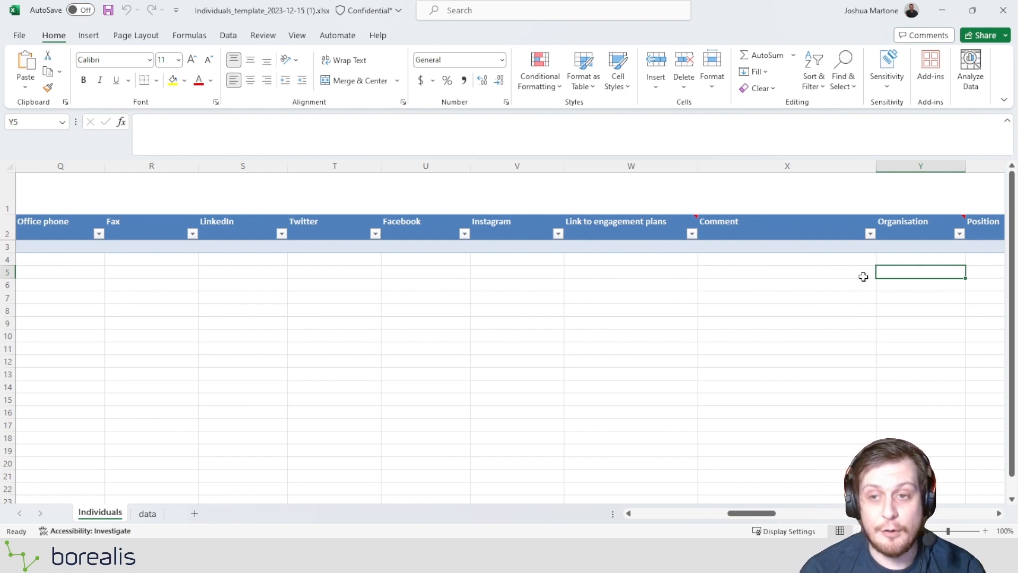
key("Right")
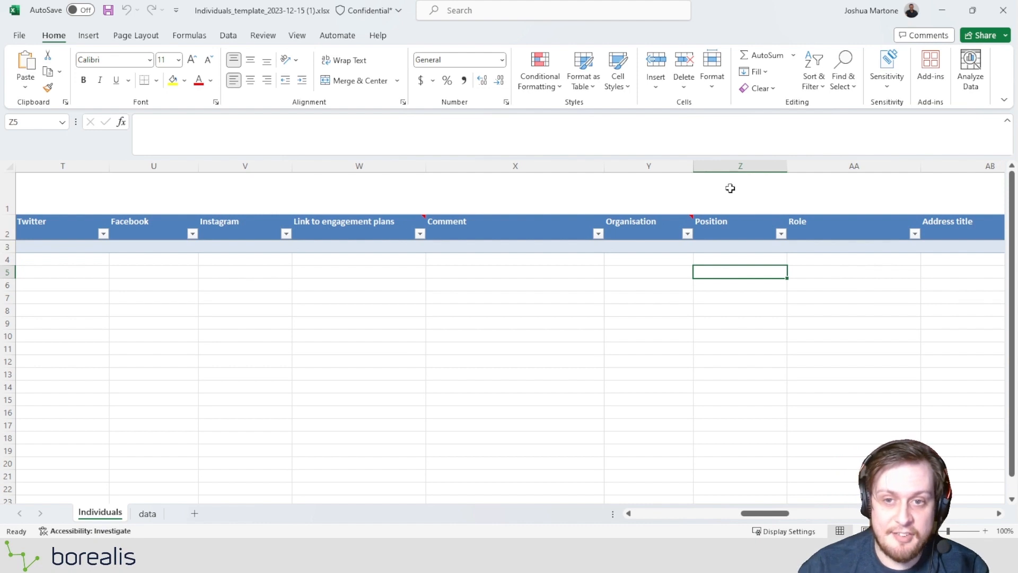
Read the note attached to the Organisation column header and compare it with the neighbouring Position header.
left_click(628, 232)
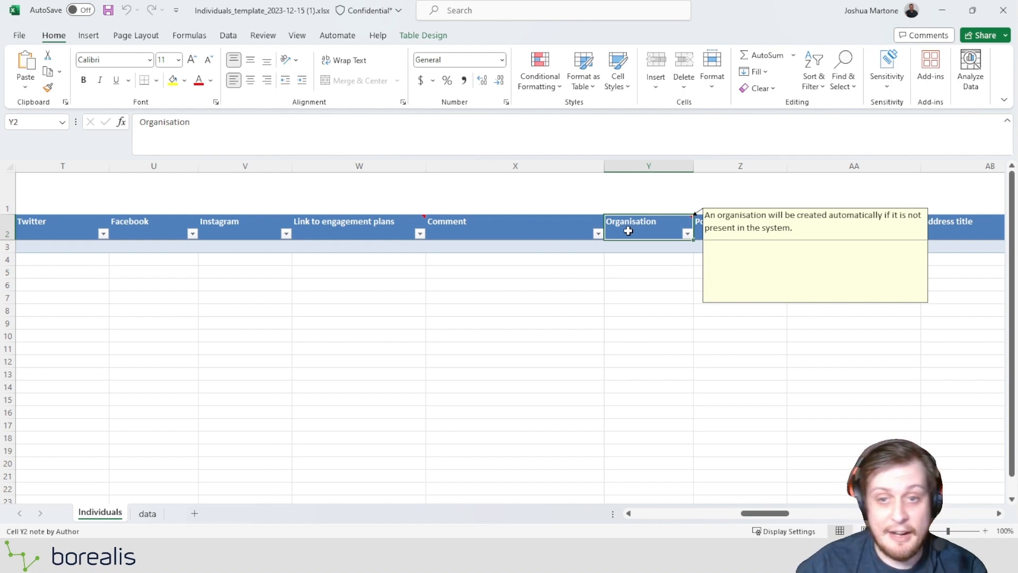
left_click(650, 263)
key("Up")
key("Up")
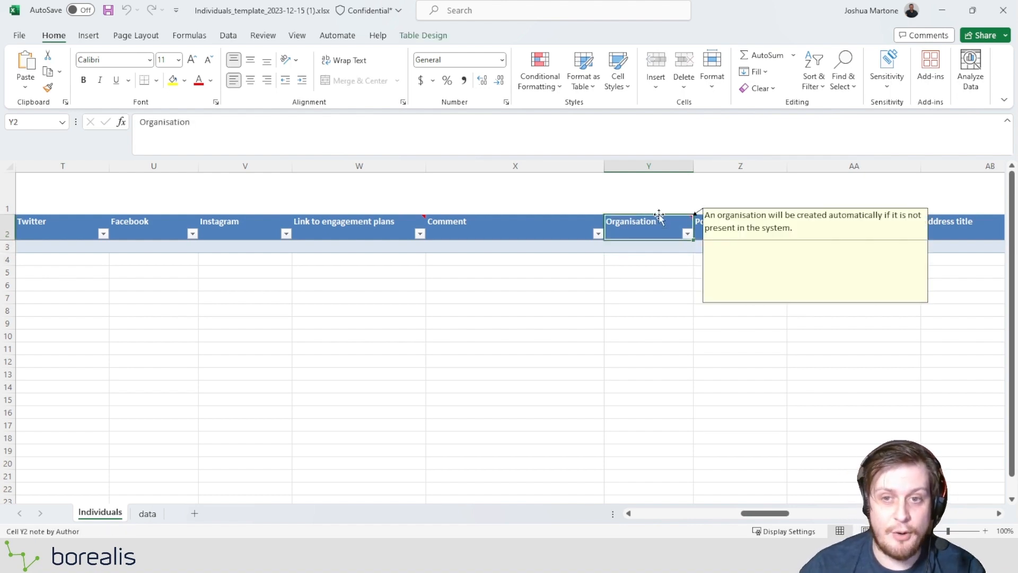
left_click(749, 233)
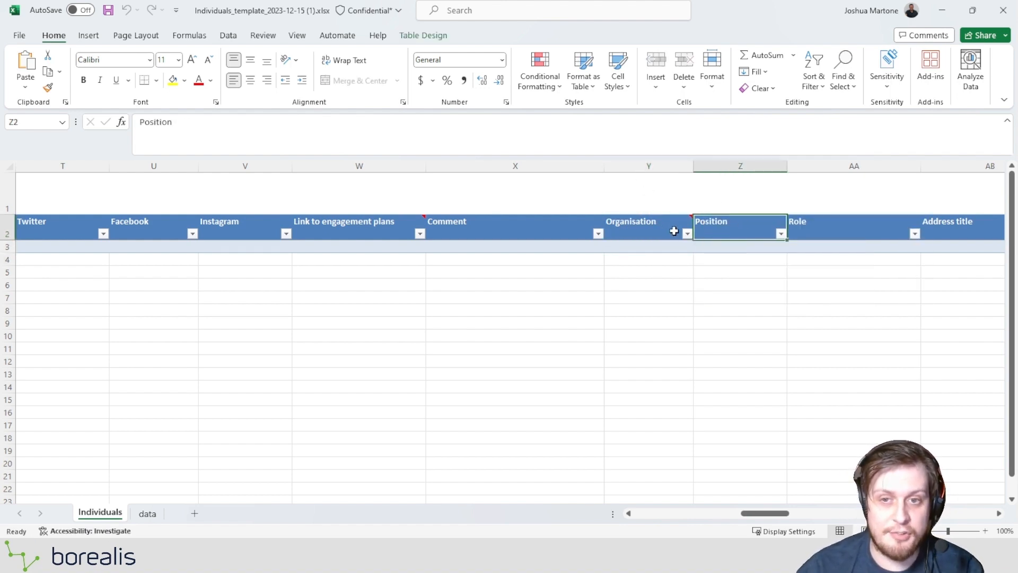
left_click(671, 232)
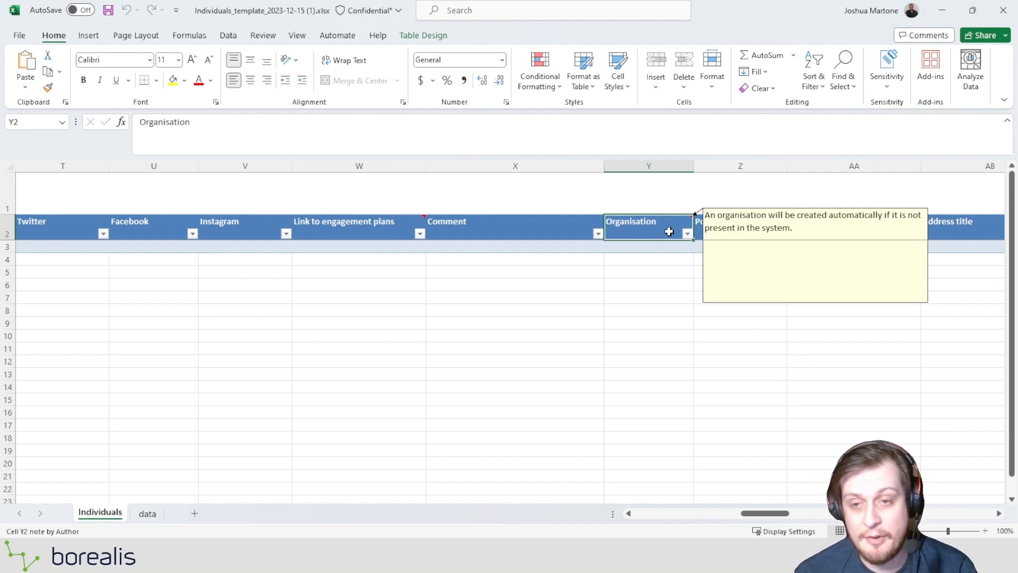
Examine the headers following Organisation, including Position, Role, Salutation title, the start and end dates and the address lines.
key("Right")
key("Right")
key("Right")
key("Right")
key("Right")
key("Right")
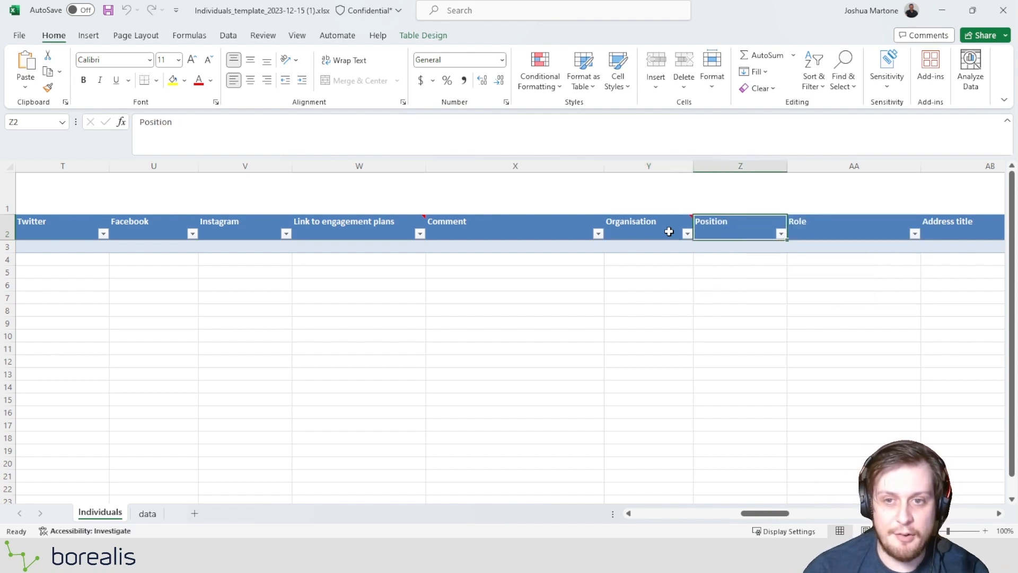
key("Right")
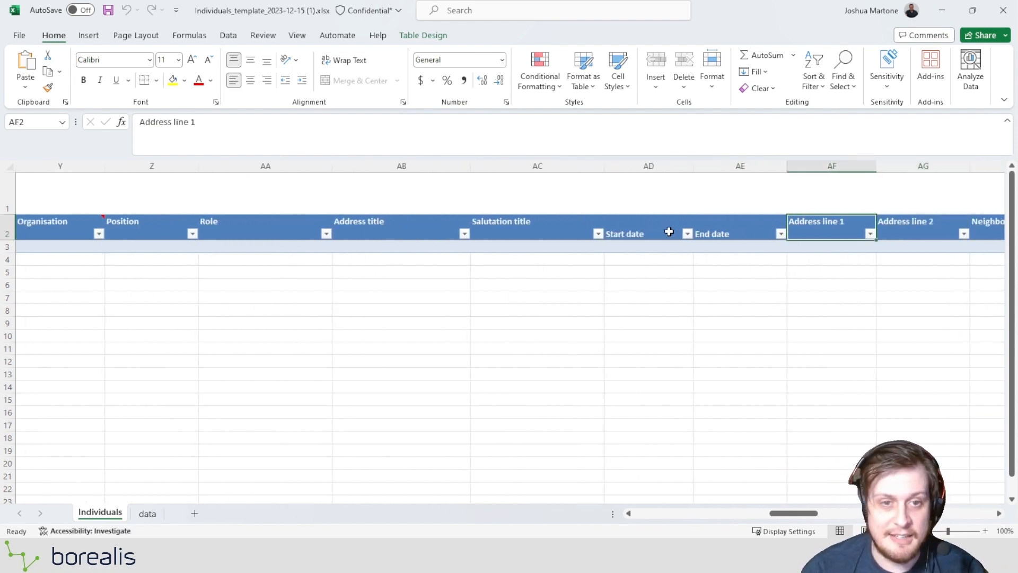
key("Left")
key("Left")
key("Left")
key("Left")
key("Left")
key("Left")
key("Left")
key("Left")
key("Right")
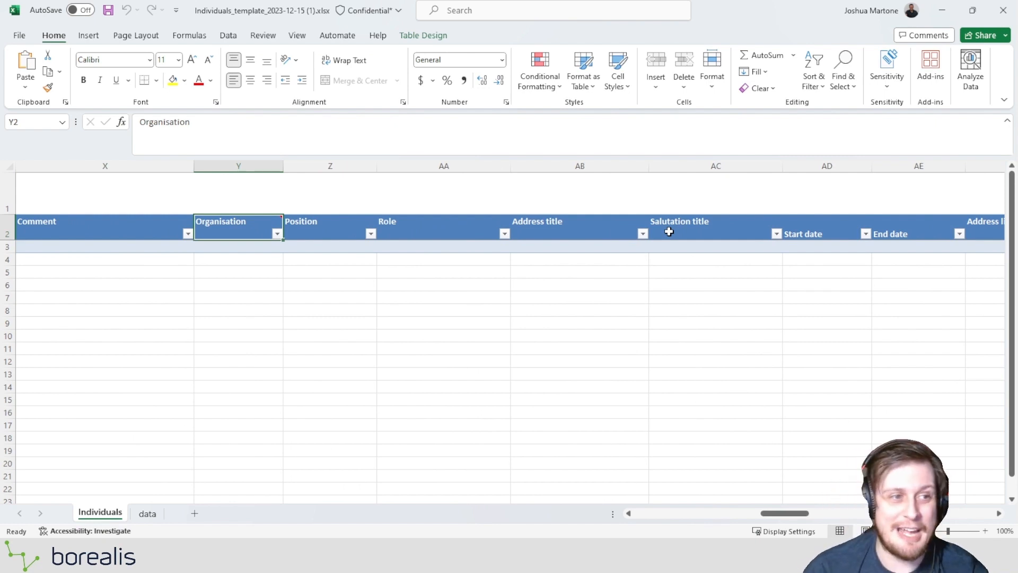
key("Right")
key("Right")
key("Right")
key("Right")
key("Right")
key("Right")
key("Right")
key("Right")
key("Right")
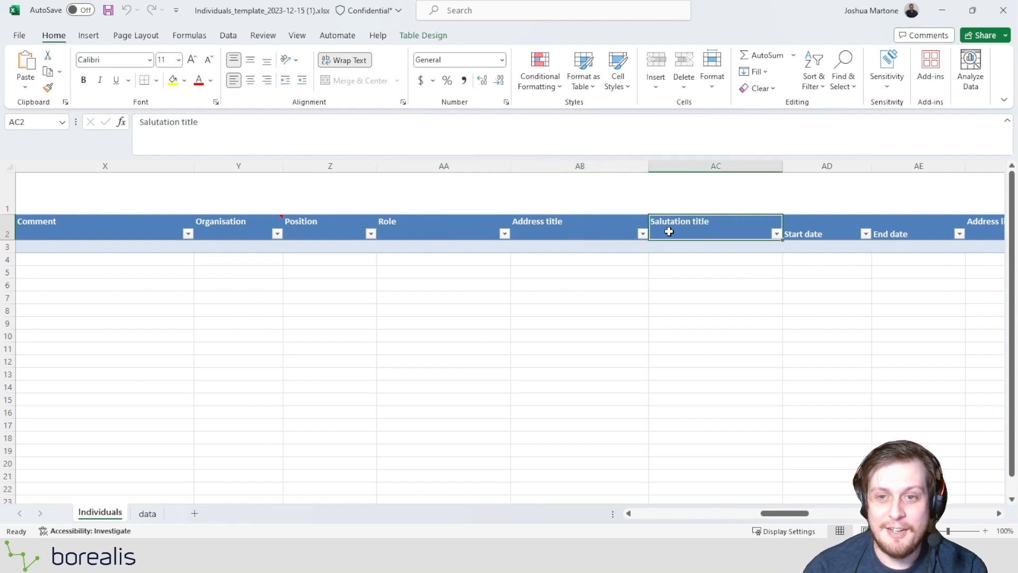
key("Right")
key("Right")
key("Right")
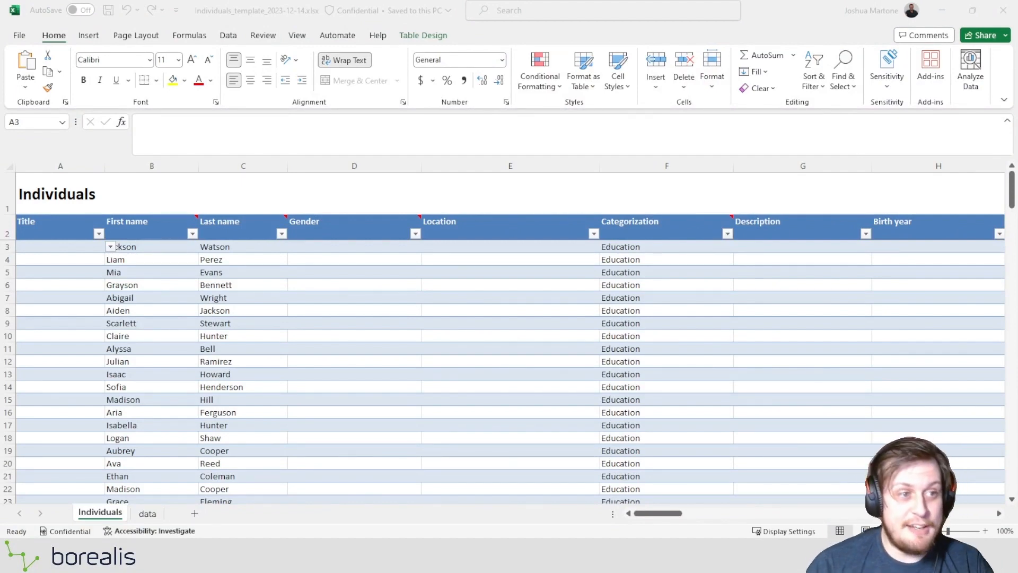
Look over the filled-in Individuals_template_2023-12-14.xlsx and select all entries in the First name column from B3 to B177 to count them.
left_click(284, 285)
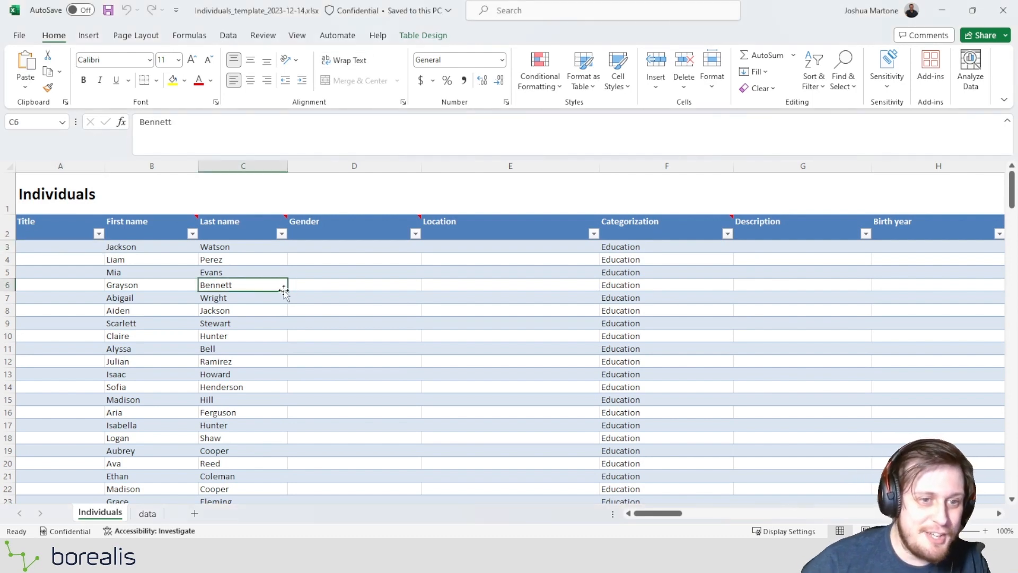
left_click(141, 251)
left_click(208, 251)
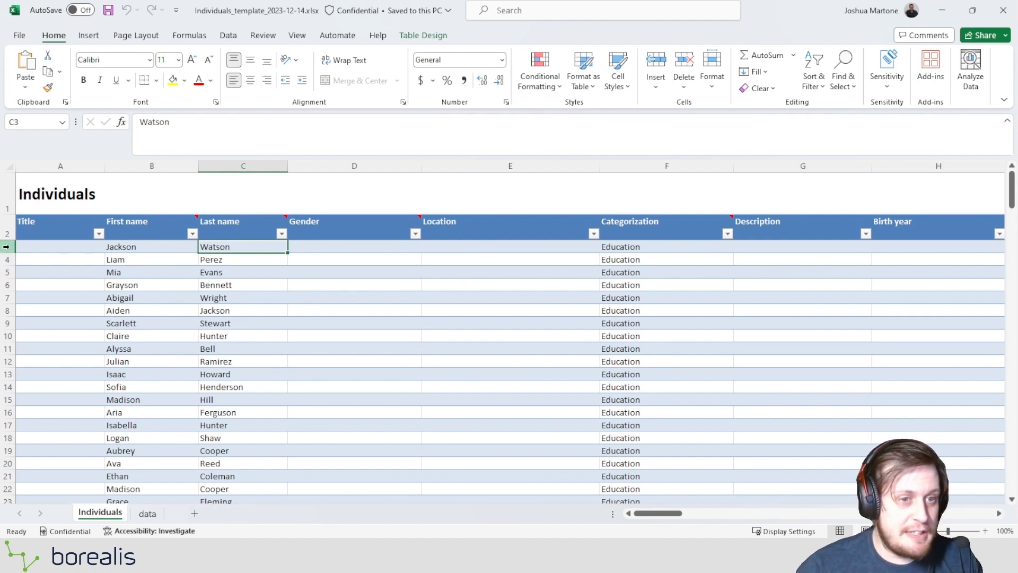
left_click_drag(6, 246, 11, 452)
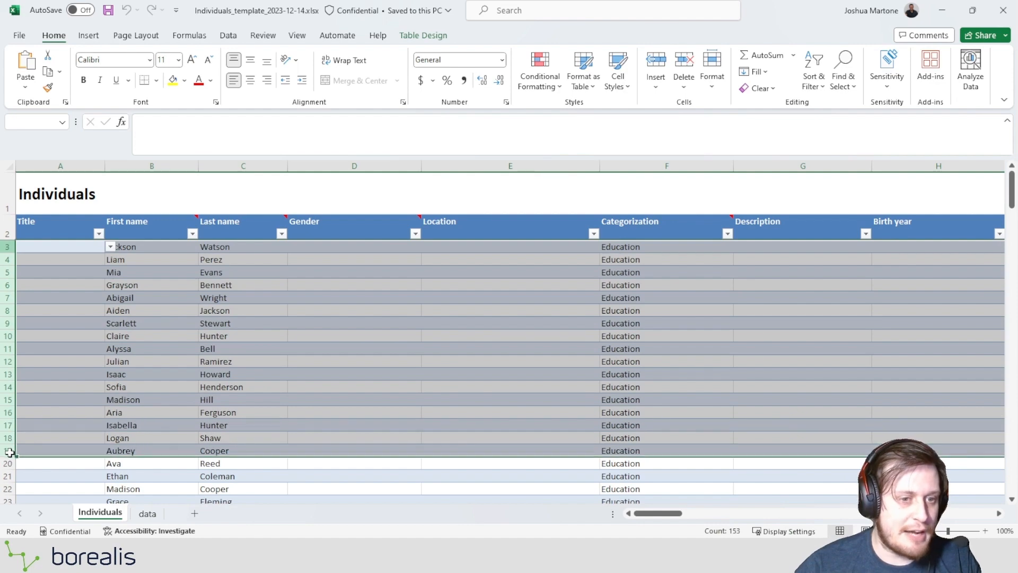
left_click(11, 452)
scroll(55, 378, "down", 15)
scroll(106, 364, "up", 15)
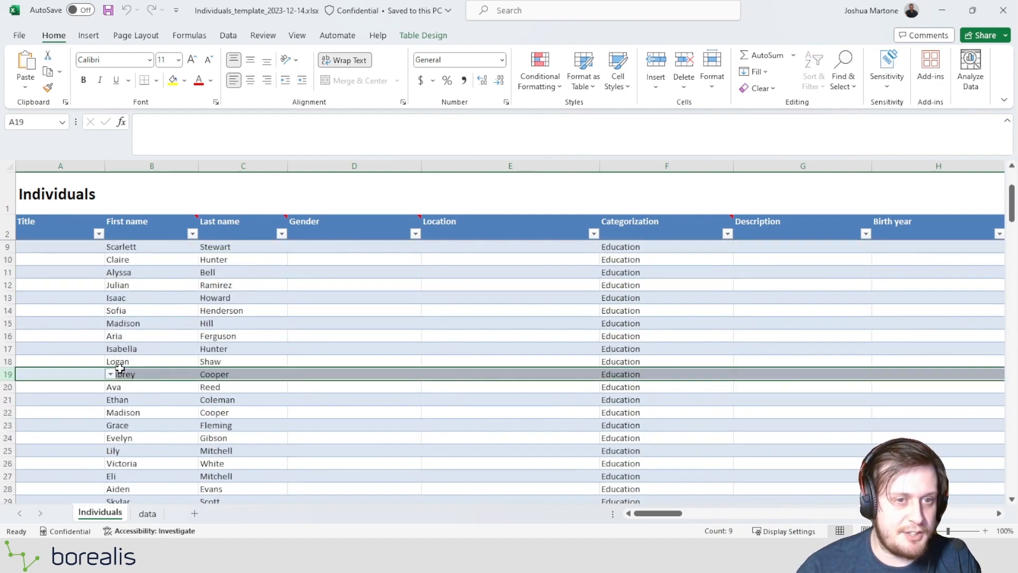
left_click_drag(120, 247, 133, 476)
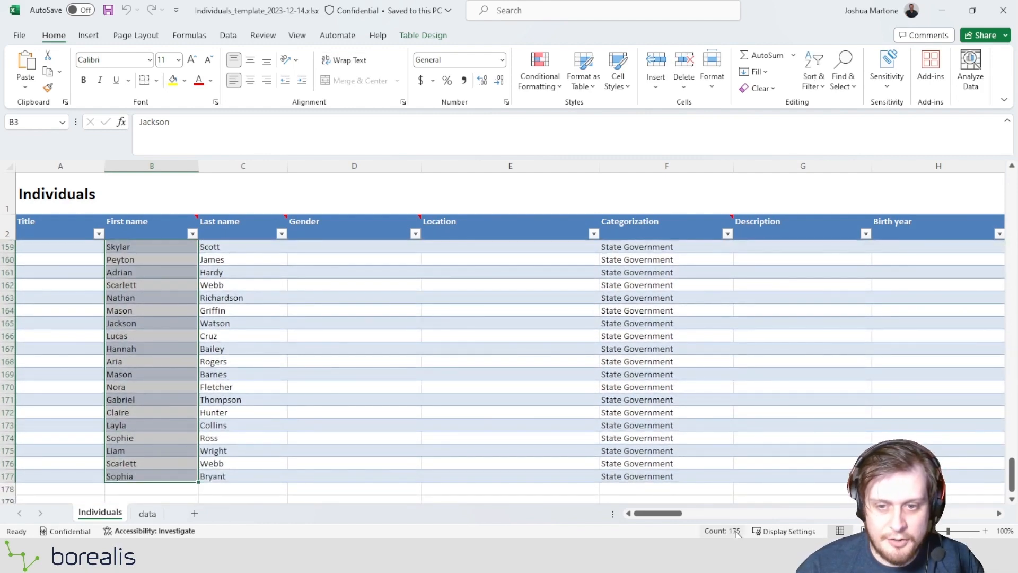
Look through the Categorization values assigned to the individuals, from the Education rows down to the Media and State Government rows.
scroll(109, 448, "up", 20)
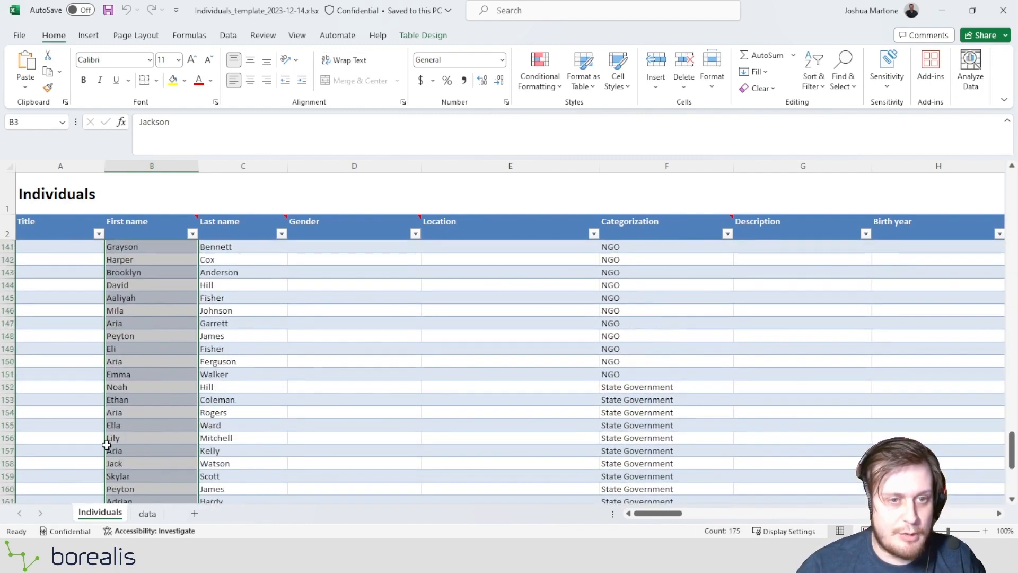
scroll(111, 448, "up", 20)
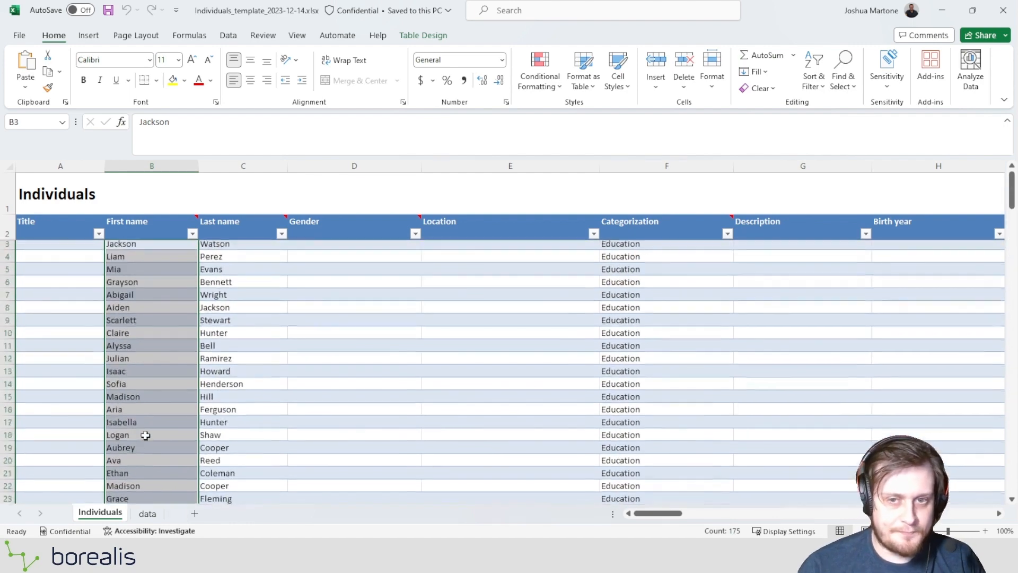
left_click(598, 285)
scroll(610, 318, "down", 20)
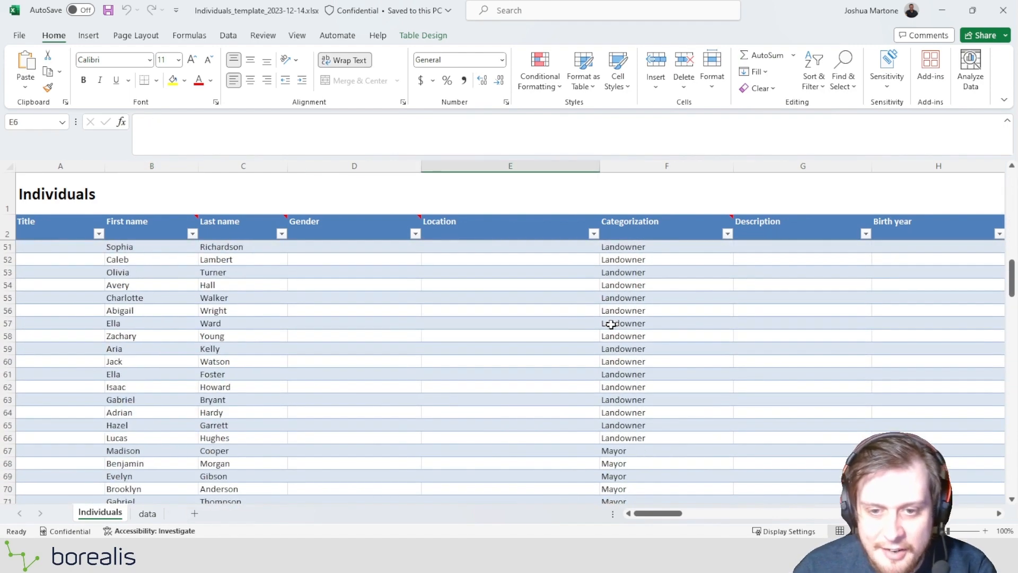
scroll(631, 325, "up", 5)
scroll(630, 325, "down", 16)
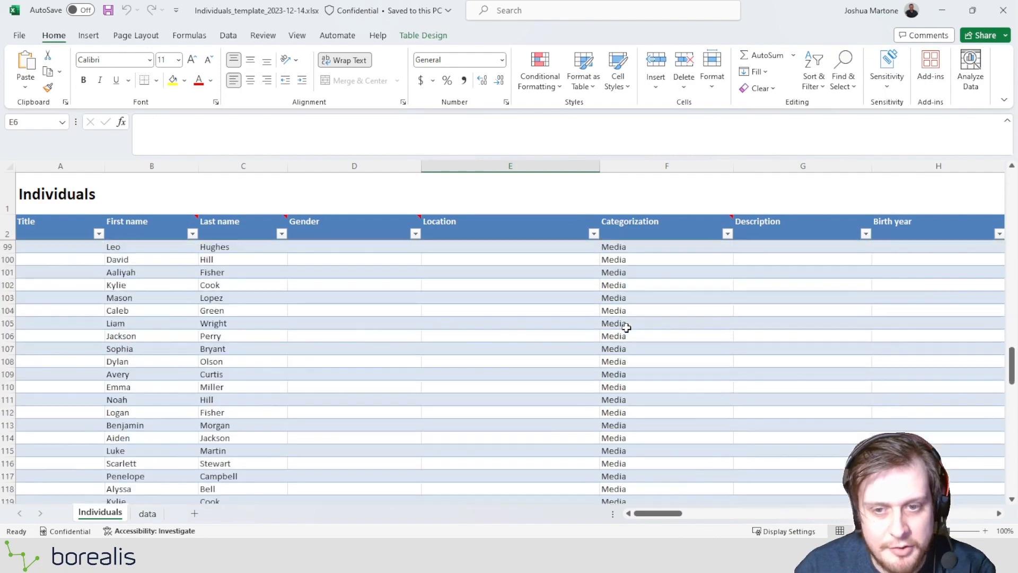
scroll(626, 326, "up", 6)
scroll(626, 326, "up", 20)
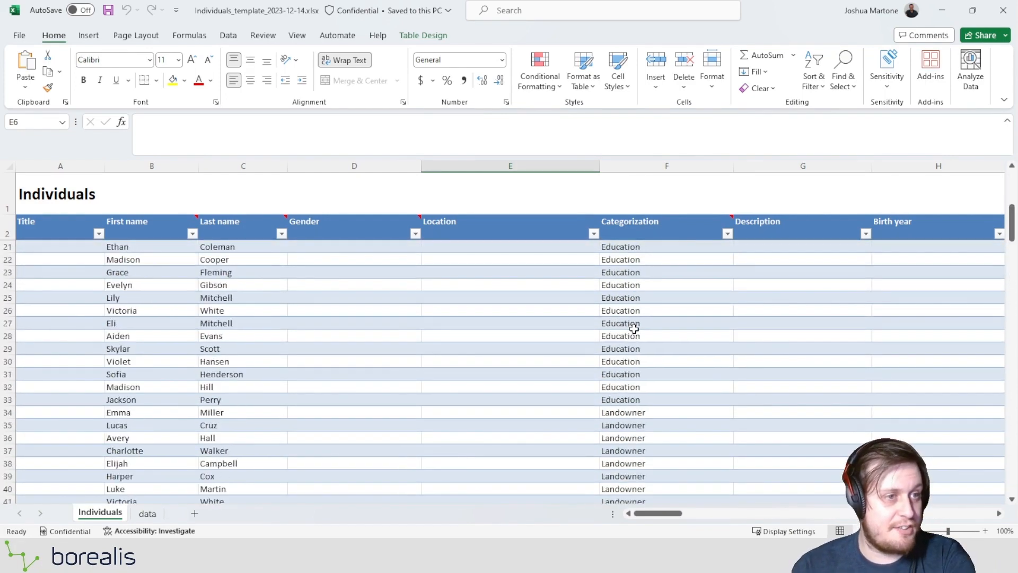
scroll(649, 230, "up", 6)
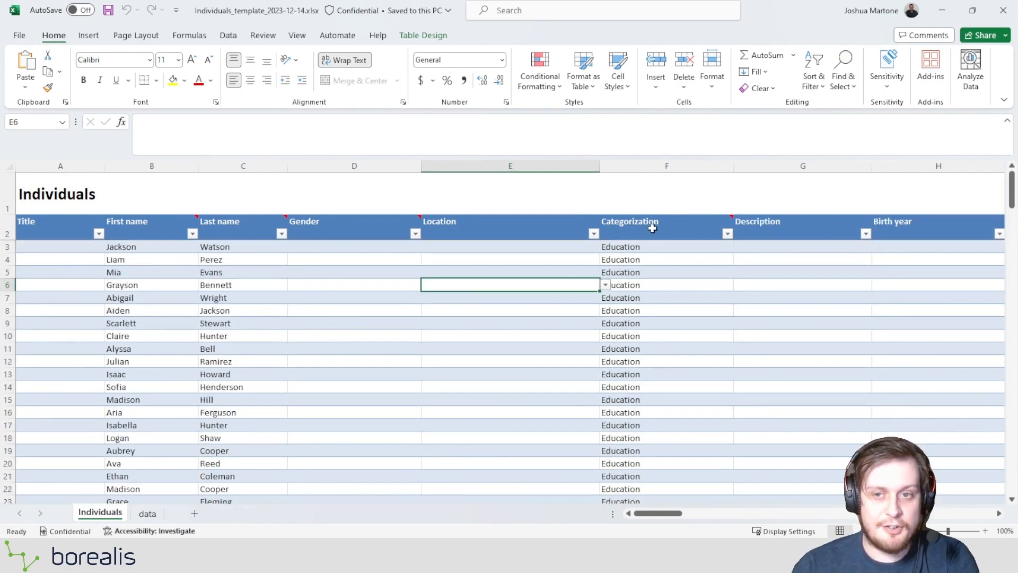
Examine the columns following Categorization, including the birth date fields, Language of communication and Email.
left_click(658, 263)
key("Right")
key("Right")
key("Right")
key("Right")
key("Right")
key("Right")
key("Right")
key("Right")
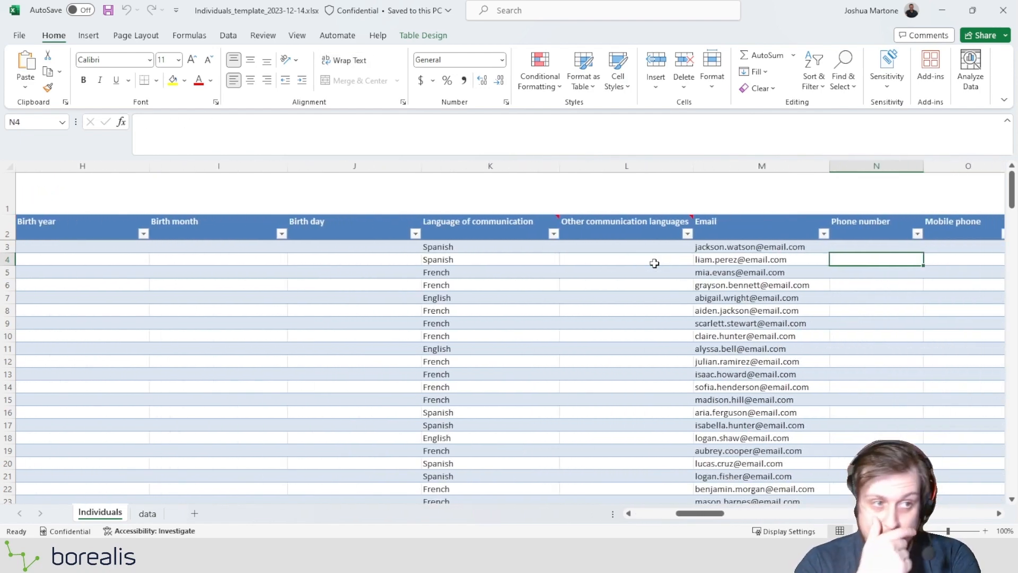
key("Right")
key("Right")
key("Right")
key("Right")
key("Right")
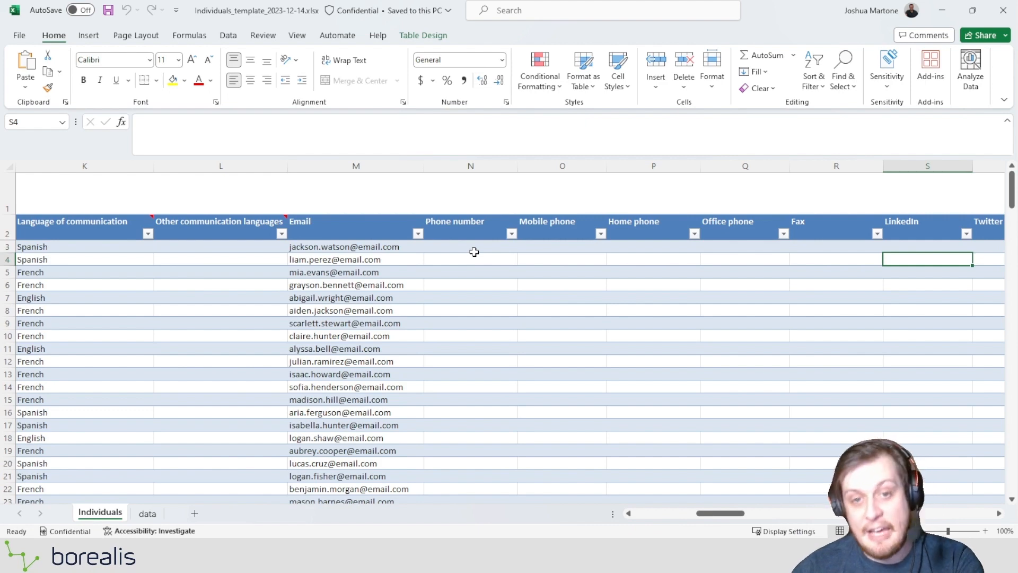
Look over the phone and social media columns, then inspect the Link to engagement plans and Comment fields.
left_click(474, 252)
key("Right")
key("Right")
key("Right")
key("Right")
key("Right")
key("Right")
key("Right")
key("Right")
key("Right")
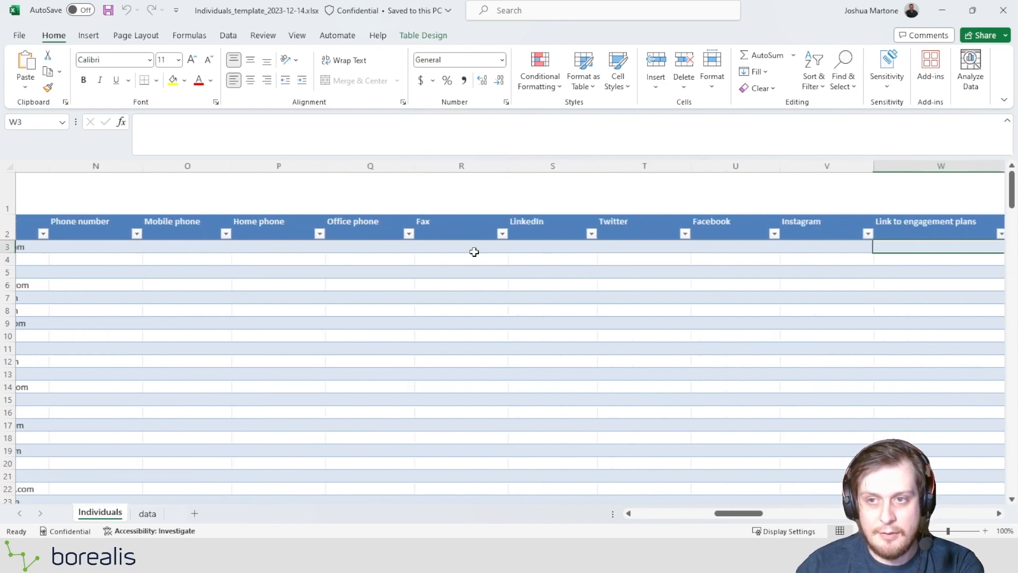
key("Right")
key("Right")
left_click(550, 243)
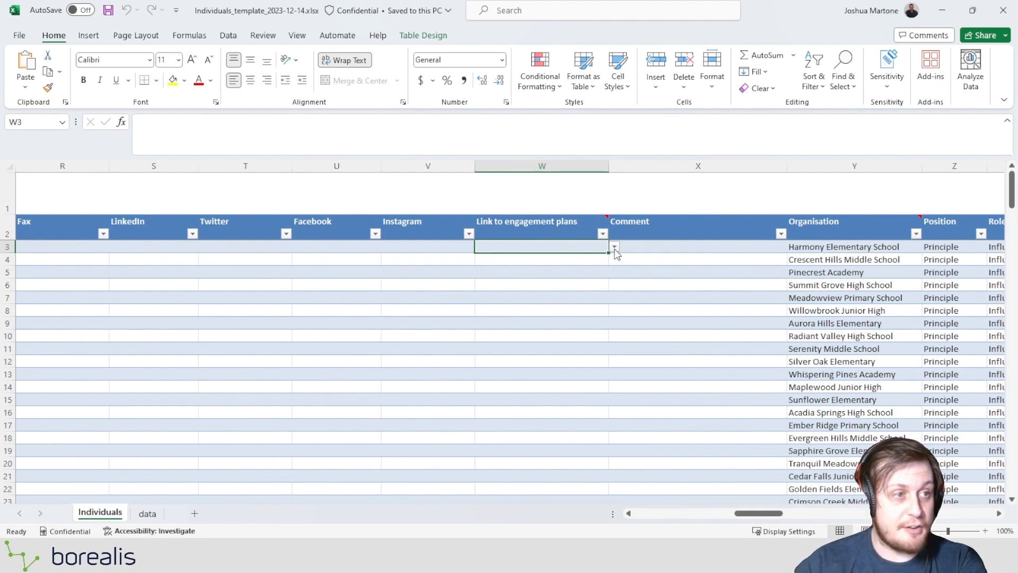
left_click(650, 244)
left_click(525, 238)
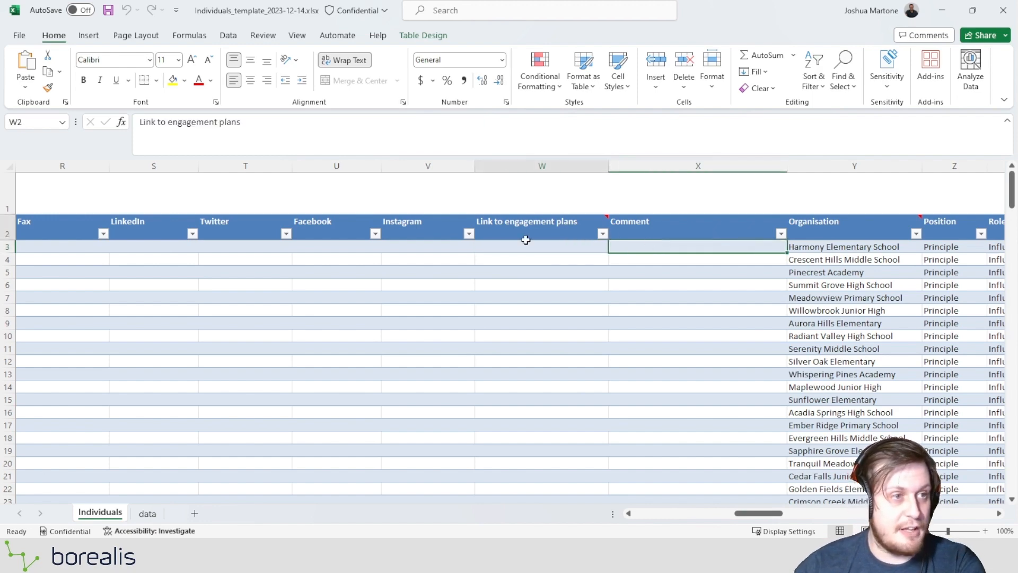
left_click(563, 250)
left_click(617, 251)
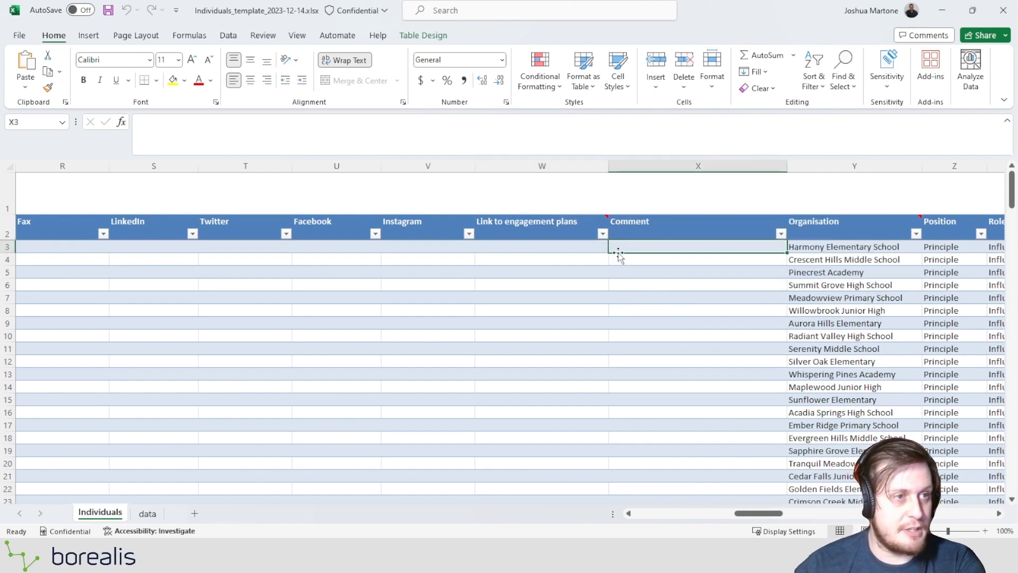
left_click(605, 251)
left_click(738, 207)
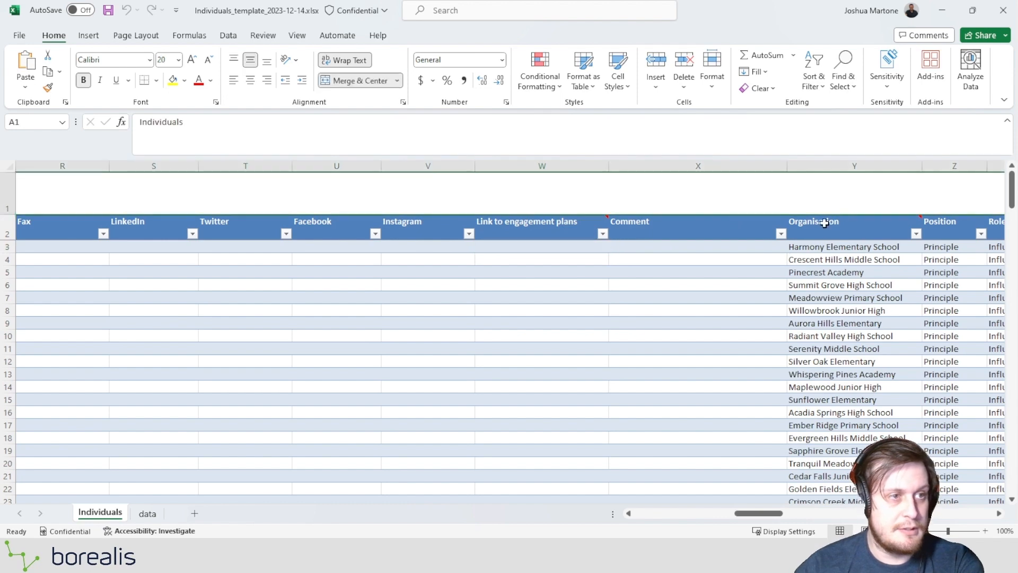
Review the Organisation, Position and Role entries of the Education individuals, starting with the school names.
left_click(817, 246)
key("Right")
key("Right")
key("Right")
key("Right")
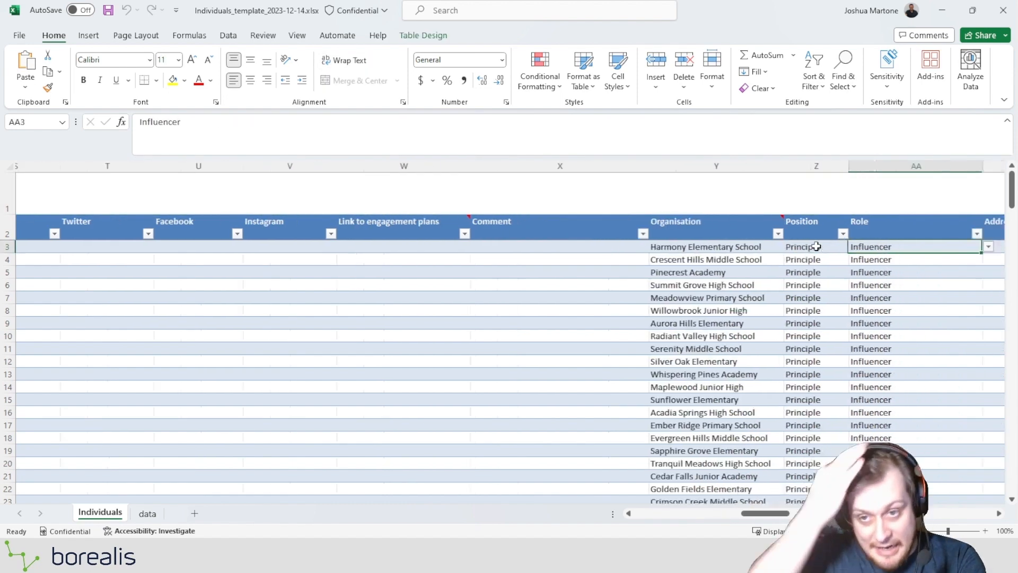
key("Left")
key("Left")
key("Left")
key("Left")
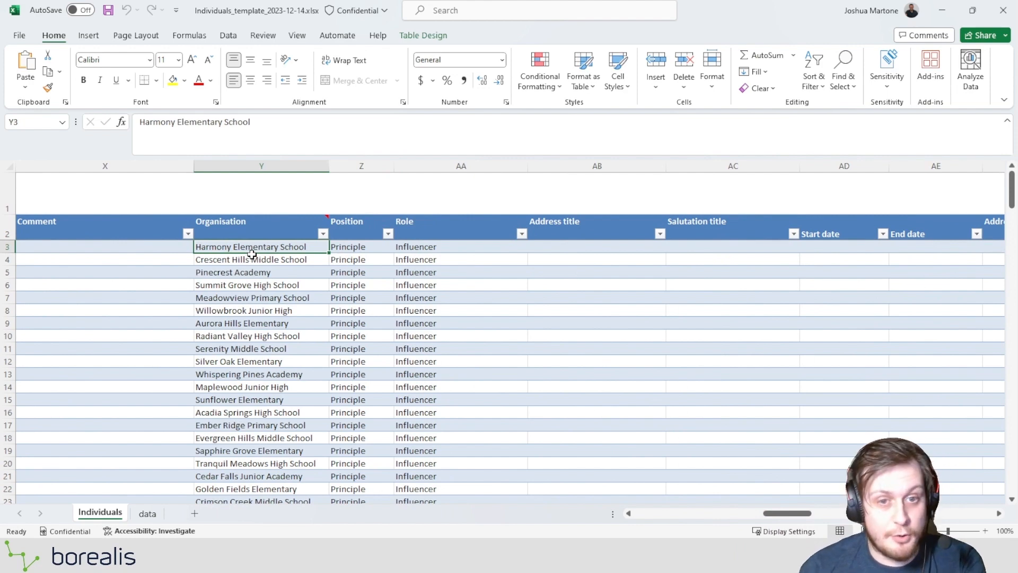
left_click(260, 258)
left_click_drag(257, 248, 258, 424)
left_click(272, 412)
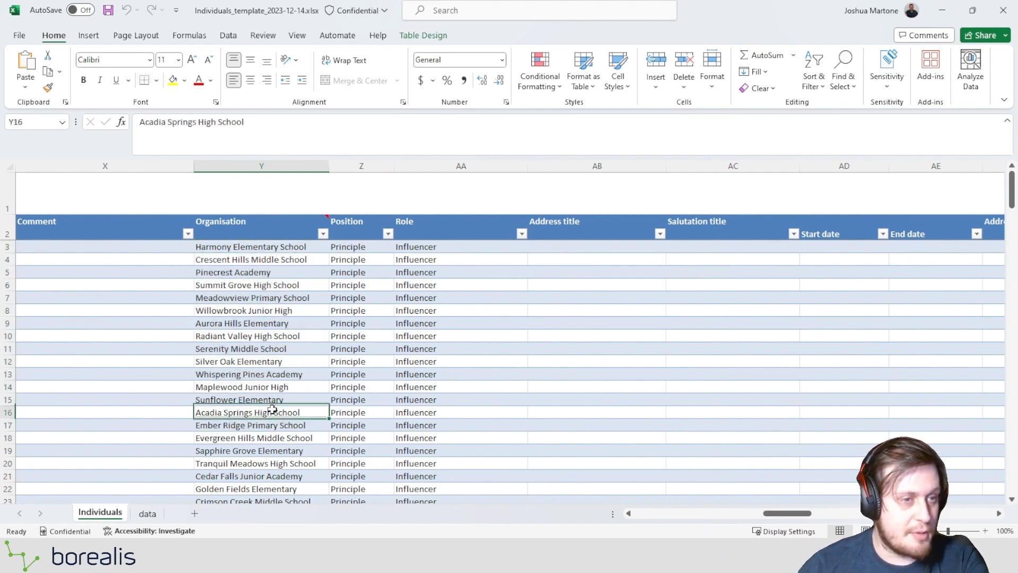
left_click(352, 250)
left_click(427, 250)
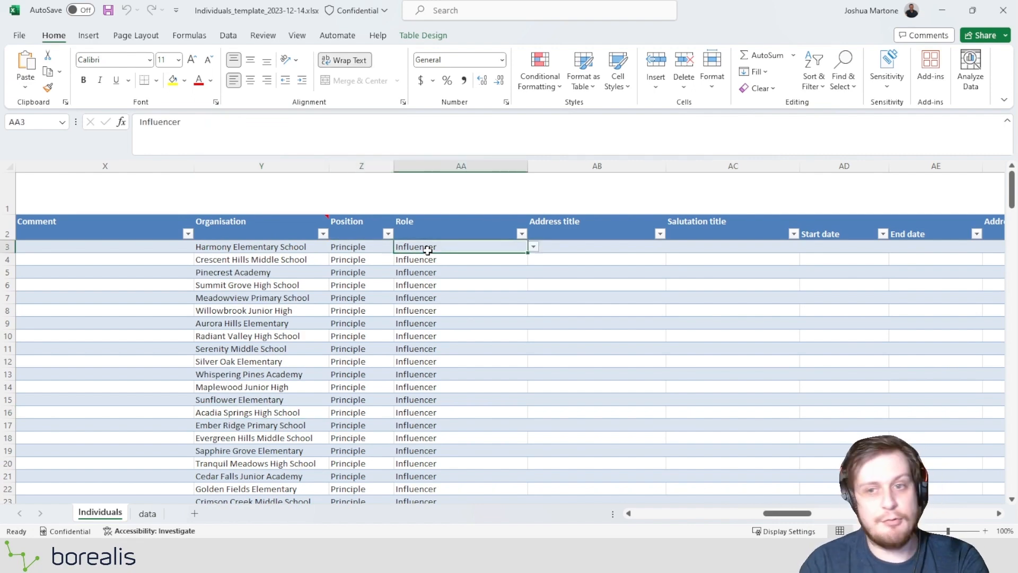
Look through the columns from Address title to Projects, including the address, department and relationship manager fields, and inspect the first Projects entry.
key("Right")
key("Right")
key("Right")
key("Right")
key("Right")
key("Right")
key("Right")
key("Right")
key("Right")
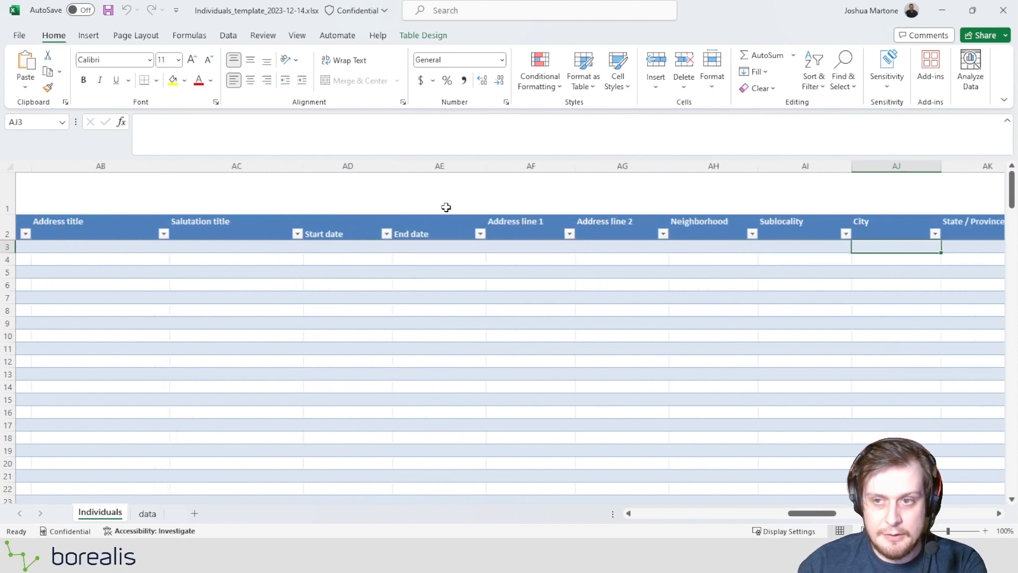
key("Right")
key("Right")
key("Right")
key("Right")
key("Right")
key("Right")
key("Right")
key("Right")
key("Right")
key("Right")
key("Right")
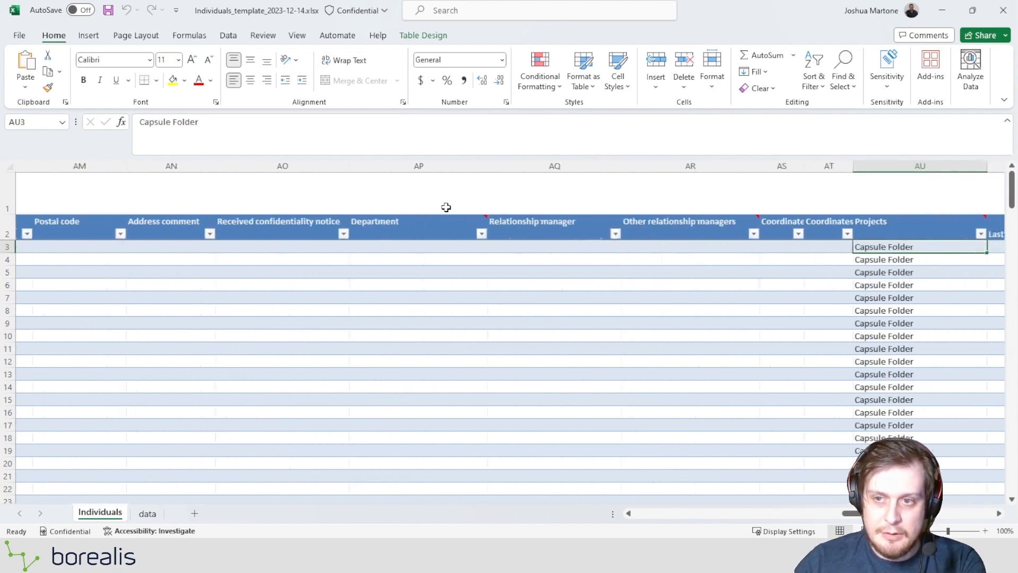
key("Right")
left_click(700, 245)
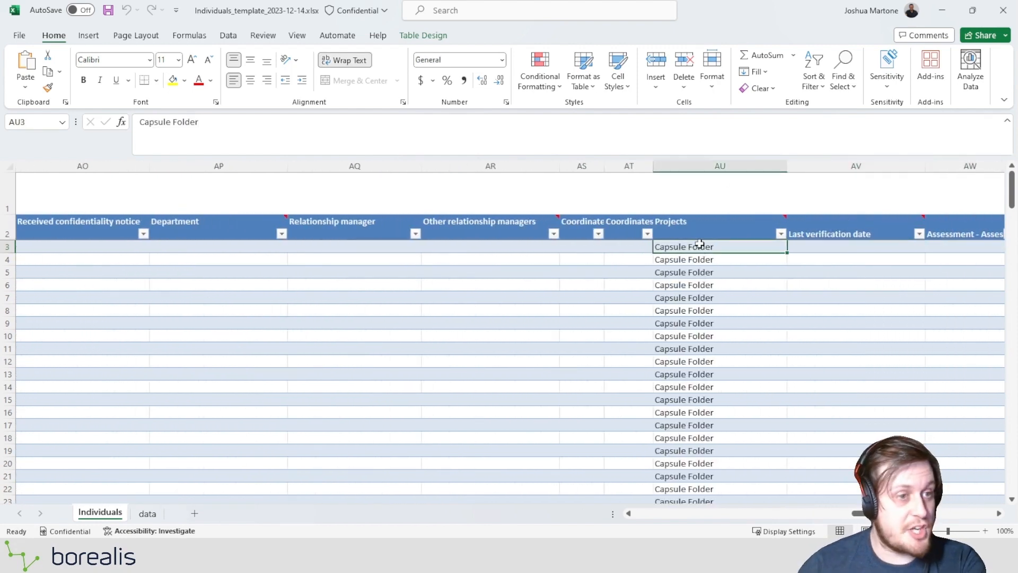
Examine the remaining columns from Last verification date through the assessment and identification fields to Documents, and return to the start of the sheet.
key("Right")
key("Right")
key("Right")
key("Right")
key("Right")
key("Right")
key("Right")
key("Right")
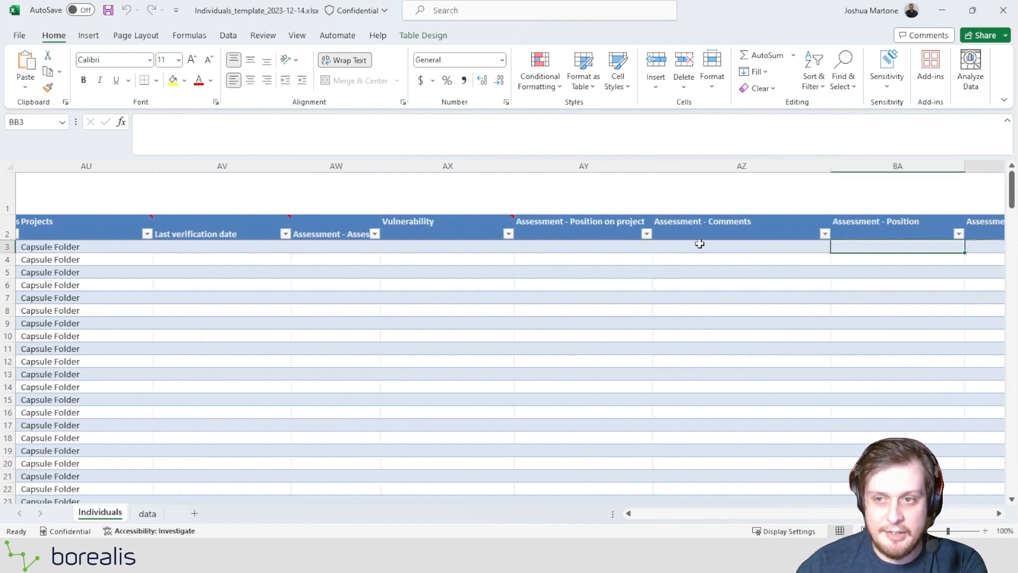
key("Right")
key("Right")
key("Right")
key("Right")
key("Right")
key("Right")
key("Right")
key("Right")
key("Right")
key("Right")
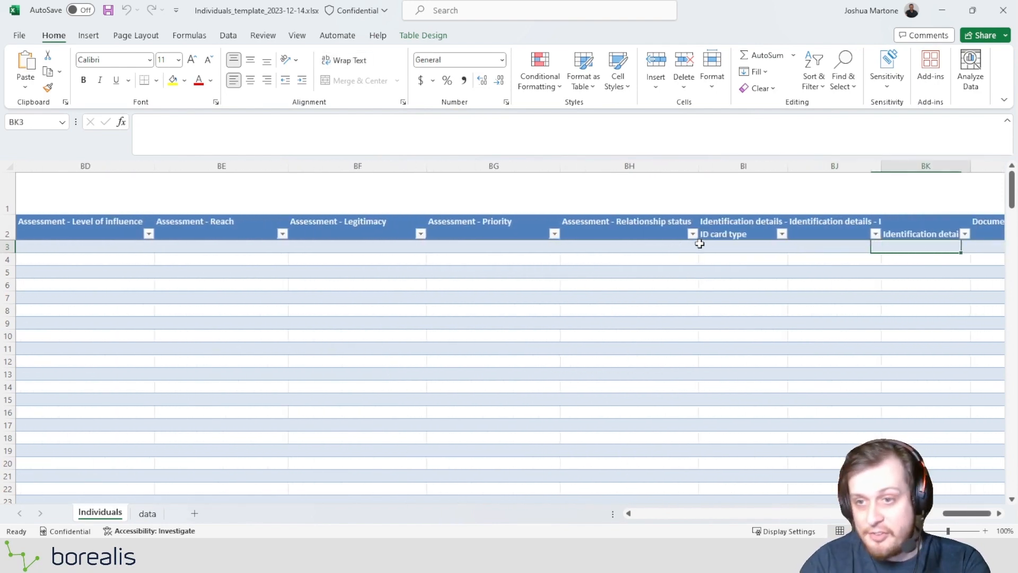
key("Left")
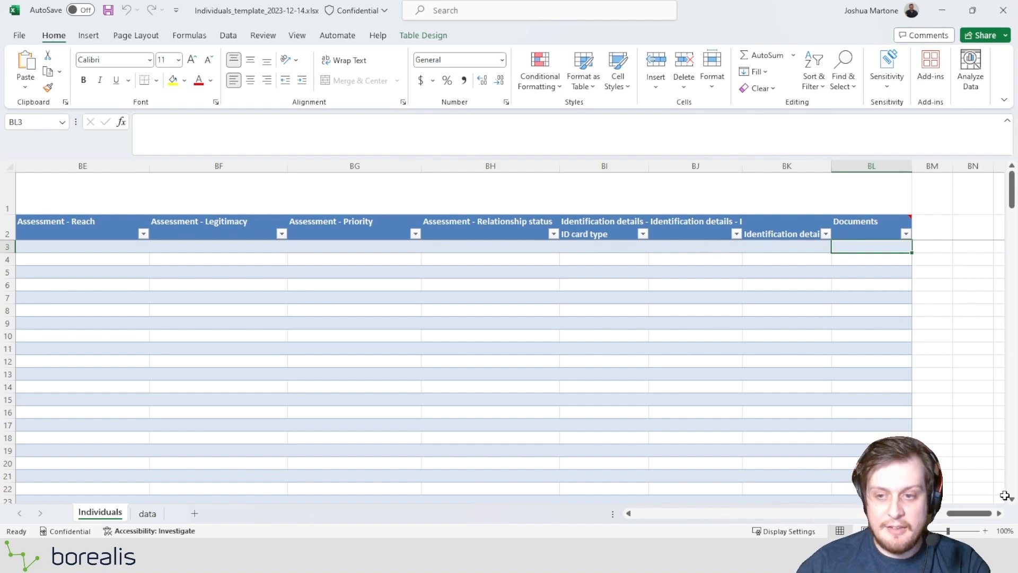
left_click_drag(970, 514, 658, 525)
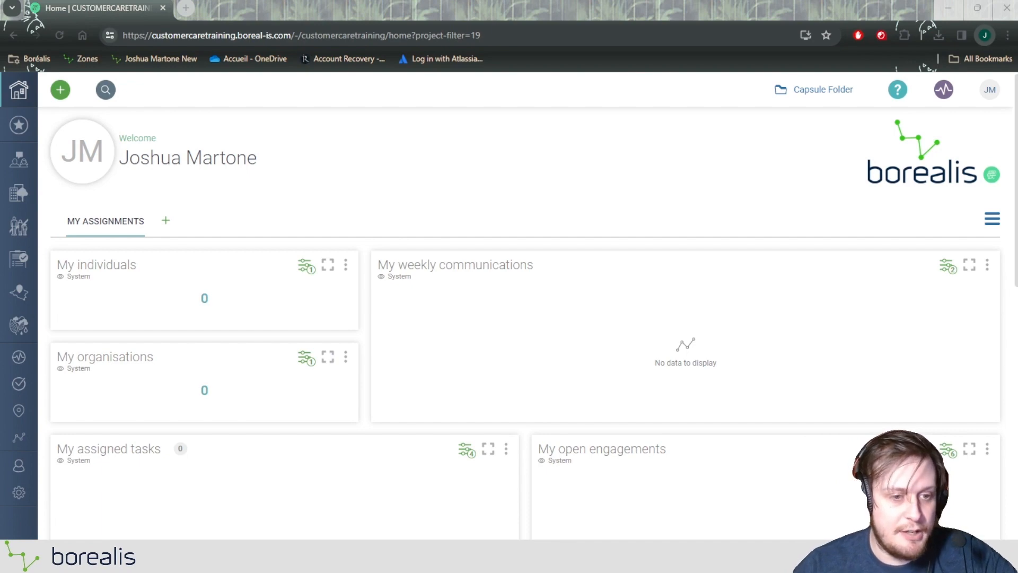
Switch to Borealis, open the Excel import wizard and choose Individuals as the type of data to import.
left_click(17, 496)
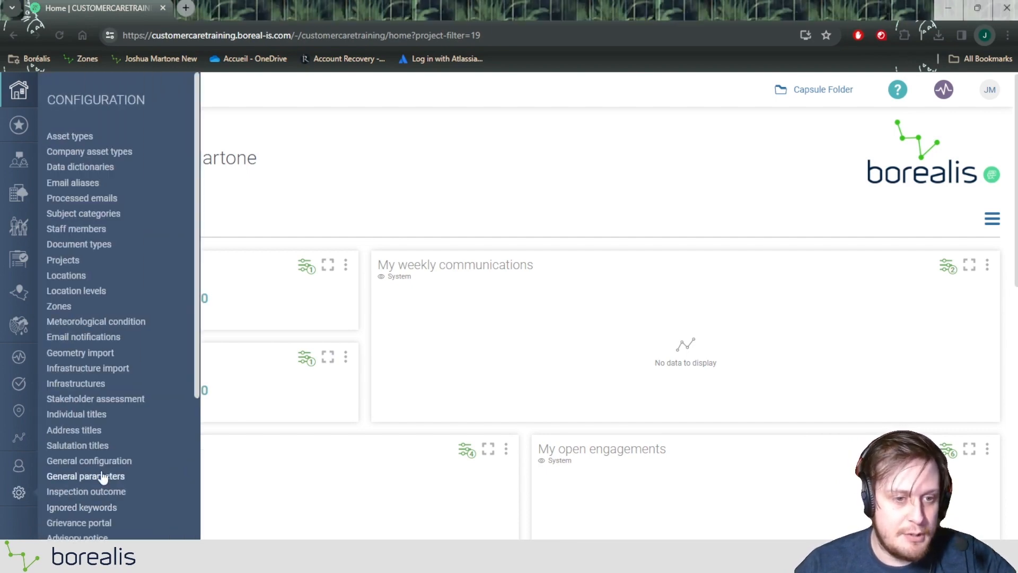
scroll(95, 462, "down", 4)
left_click(72, 385)
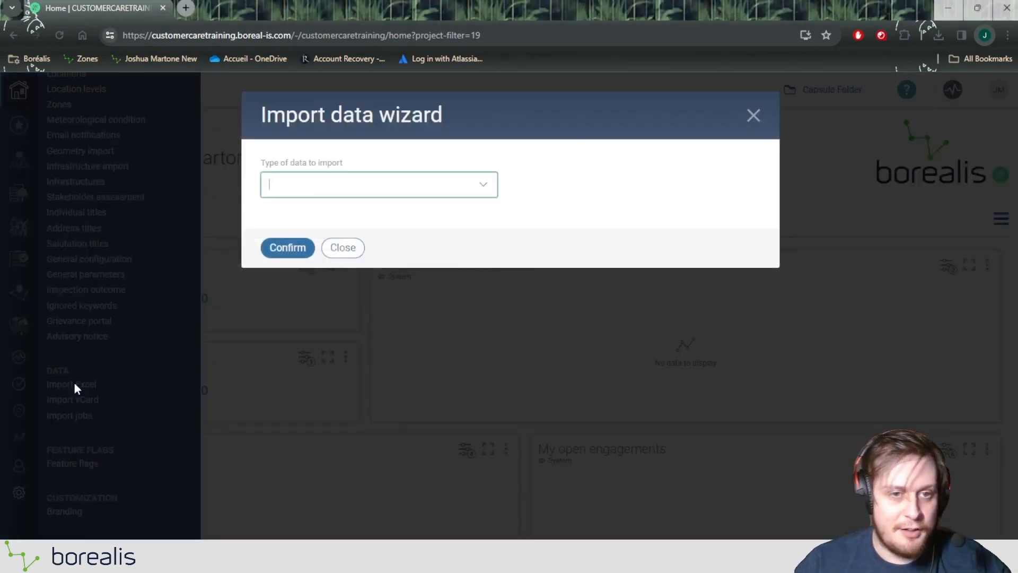
type("Ind")
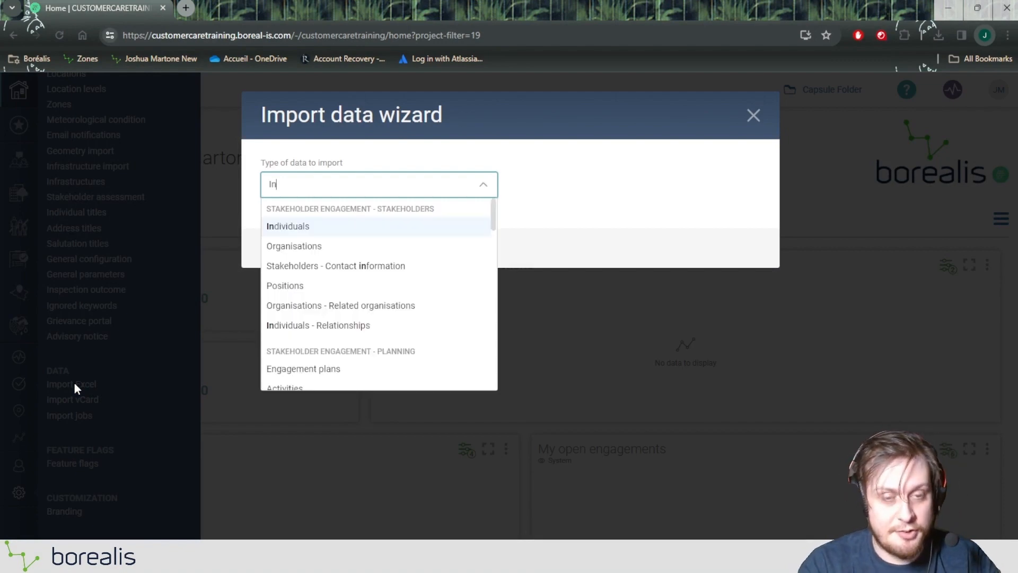
left_click(293, 227)
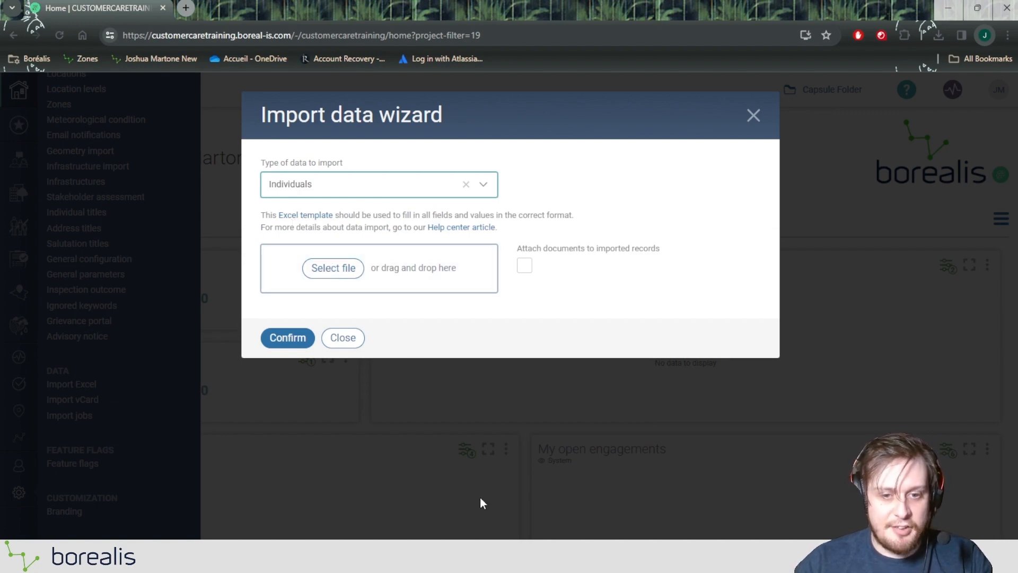
left_click(493, 560)
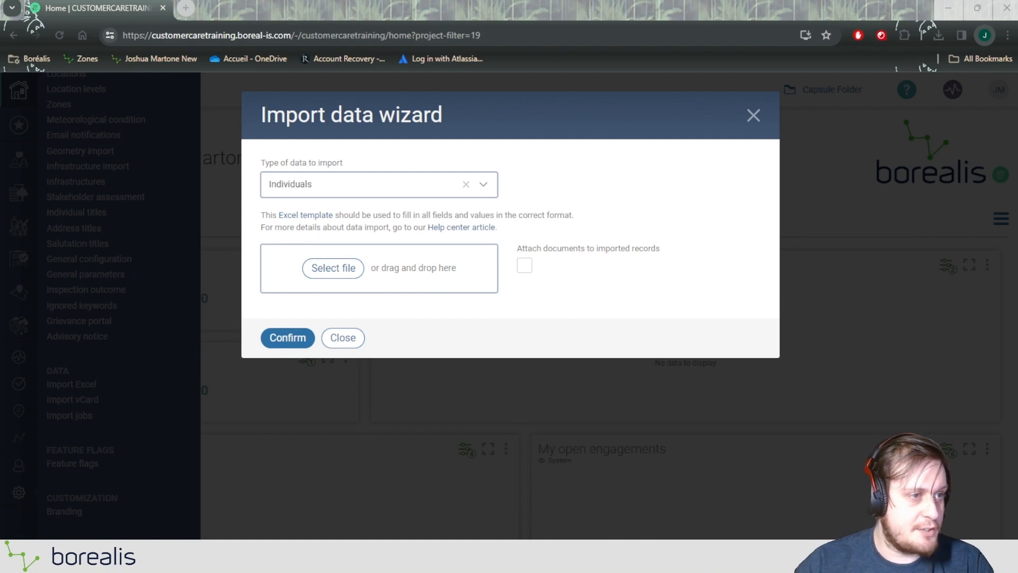
left_click_drag(478, 339, 339, 274)
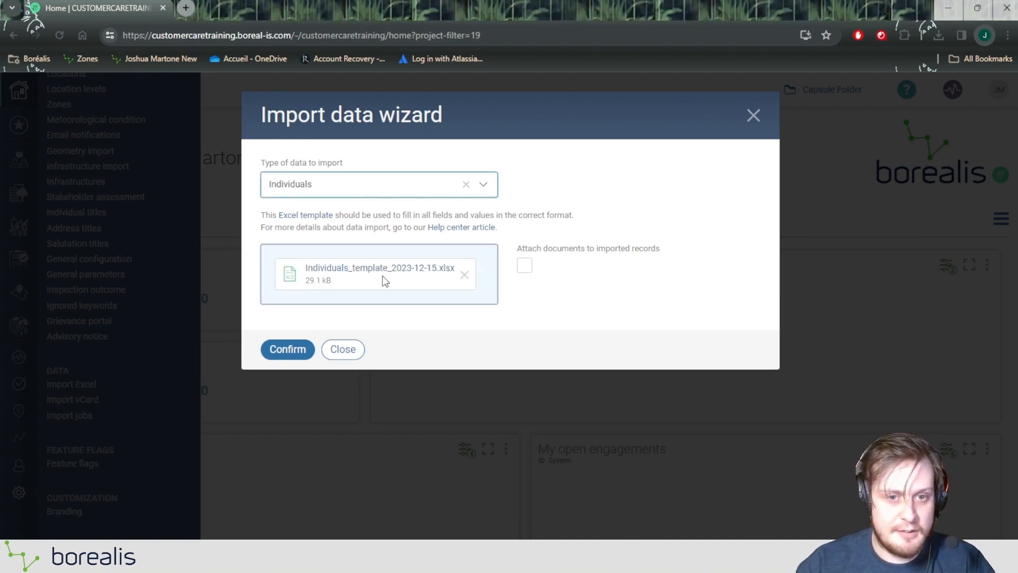
left_click(464, 276)
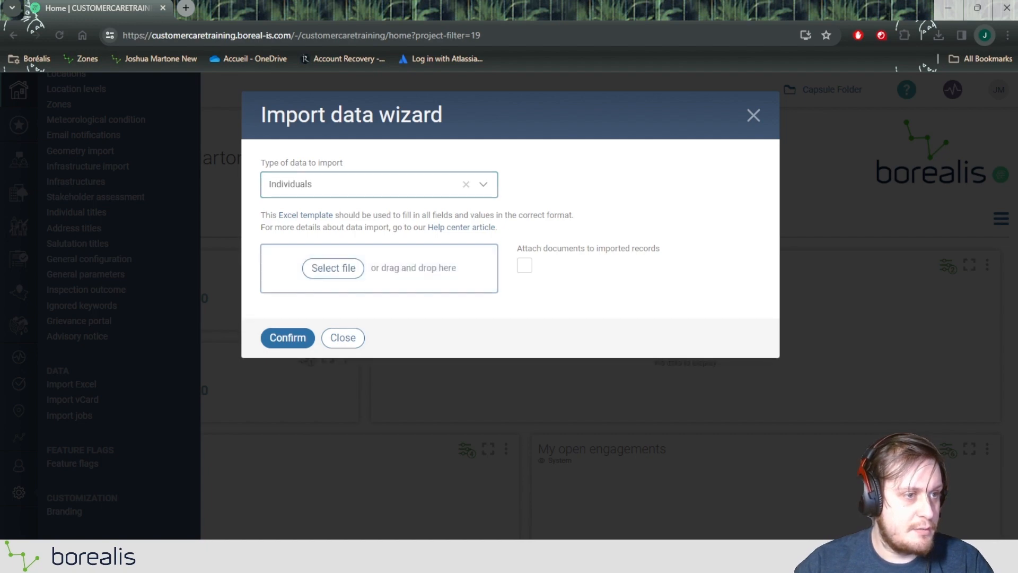
Add the filled-in Individuals template to the import wizard and confirm the import.
left_click_drag(446, 305, 380, 289)
left_click(288, 338)
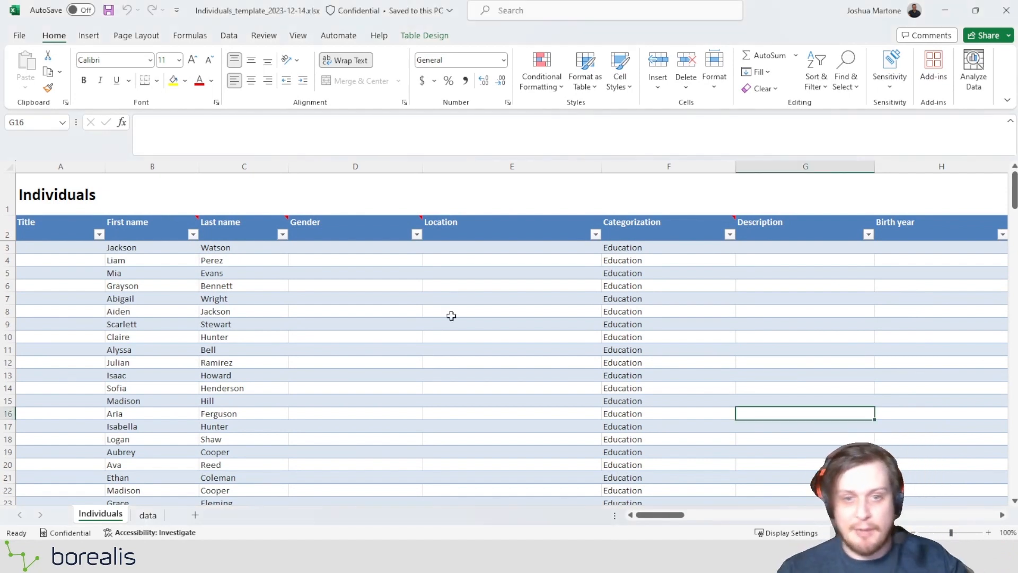
Find the individual without a last name in row 108 of the Individuals template and fill in the last name.
left_click(366, 313)
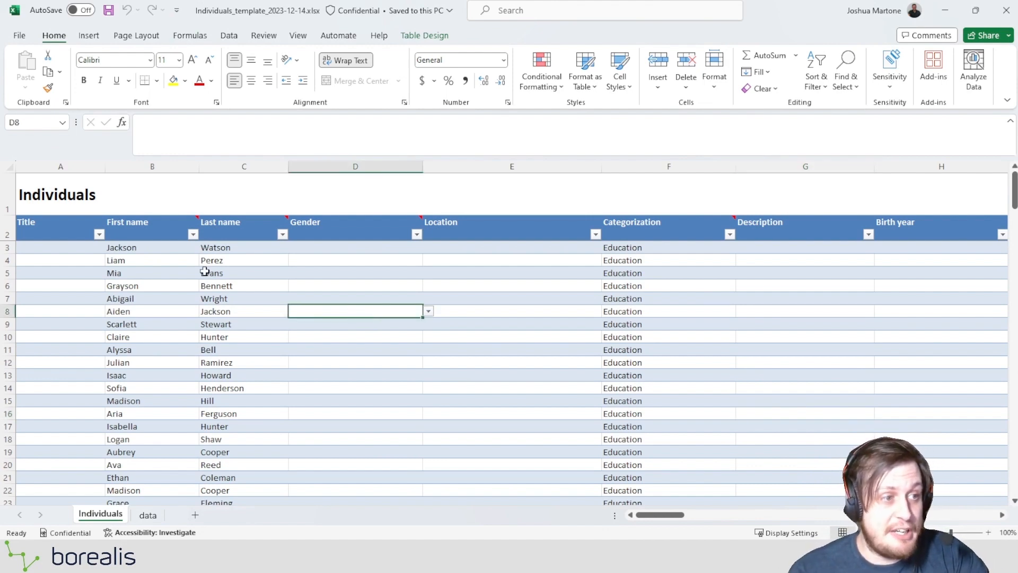
key("Right")
key("Down")
key("Down")
key("Down")
key("Down")
key("Down")
key("Down")
key("Down")
key("Down")
key("Down")
key("Down")
key("Down")
key("Down")
key("Down")
key("Down")
key("Down")
key("Down")
key("Down")
key("Down")
key("Down")
key("Down")
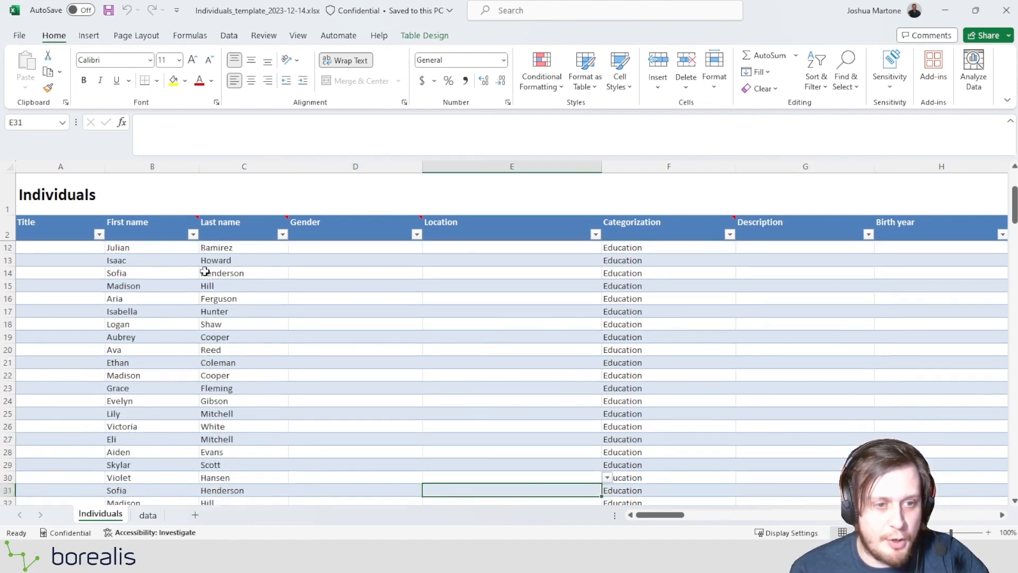
key("Down")
key("Down")
key("Down")
key("Down")
key("Down")
key("Down")
key("Down")
key("Down")
key("Down")
key("Down")
key("Down")
key("Down")
key("Down")
key("Down")
key("Down")
key("Down")
key("Down")
key("Down")
key("Down")
key("Down")
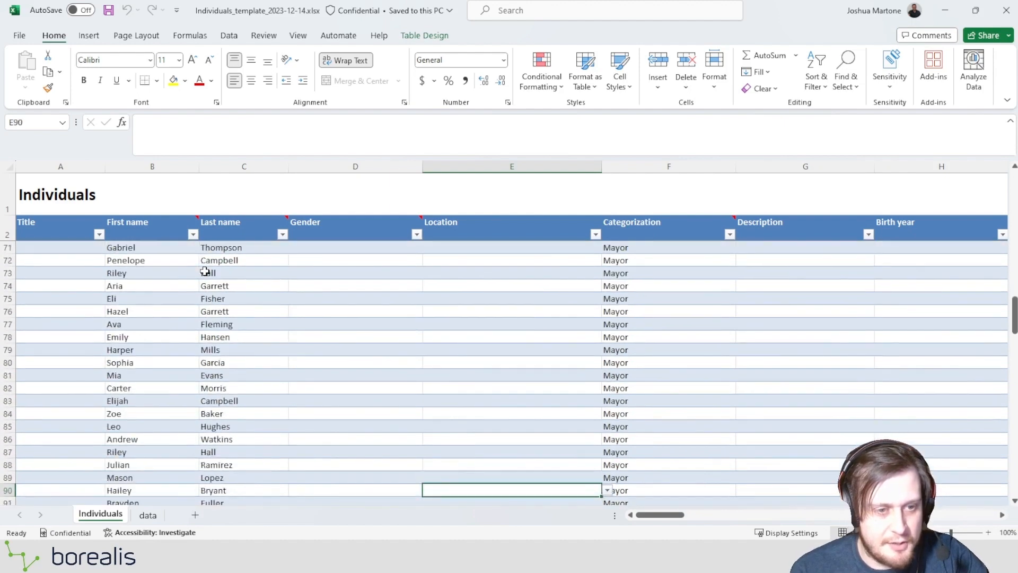
key("Down")
key("Down")
key("Down")
key("Down")
key("Down")
key("Down")
key("Down")
key("Down")
key("Down")
key("Down")
key("Down")
key("Down")
key("Down")
key("Down")
key("Down")
key("Down")
key("Down")
key("Down")
key("Up")
key("Up")
key("Up")
key("Up")
key("Up")
key("Up")
key("Up")
key("Up")
key("Up")
key("Up")
key("Up")
key("Up")
key("Up")
key("Up")
key("Up")
key("Up")
key("Up")
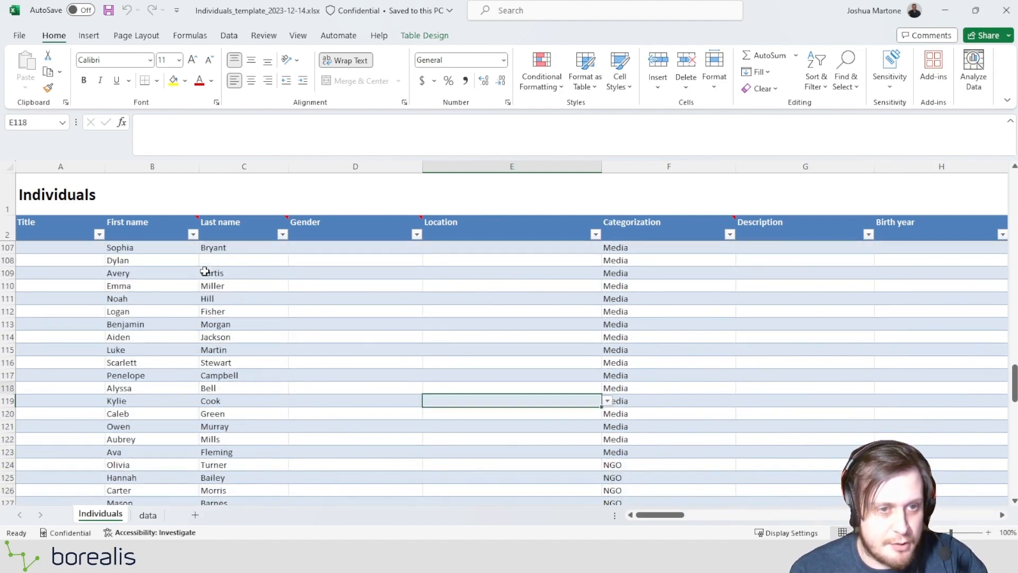
key("Left")
key("Left")
key("Left")
key("Right")
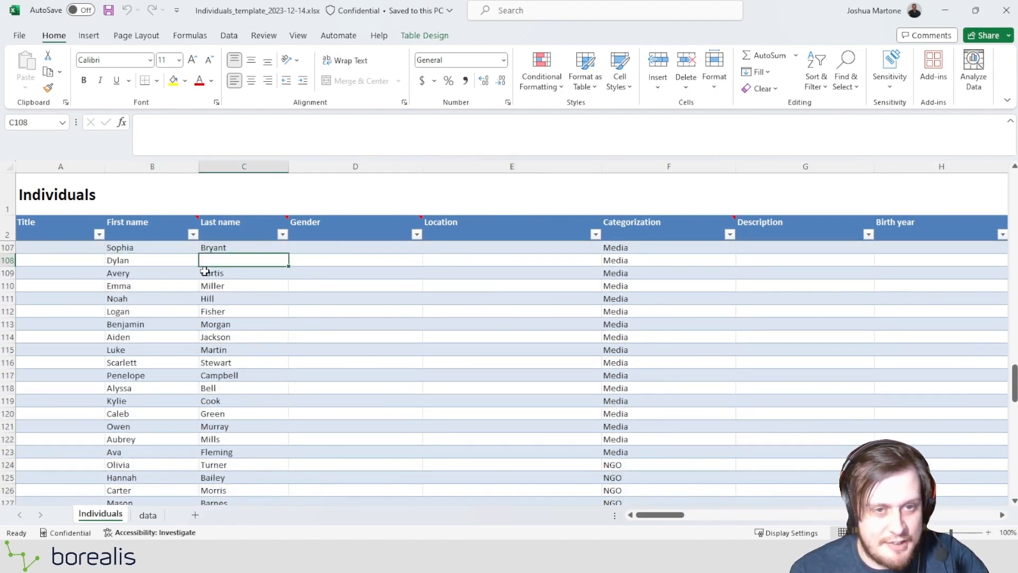
type("Martone")
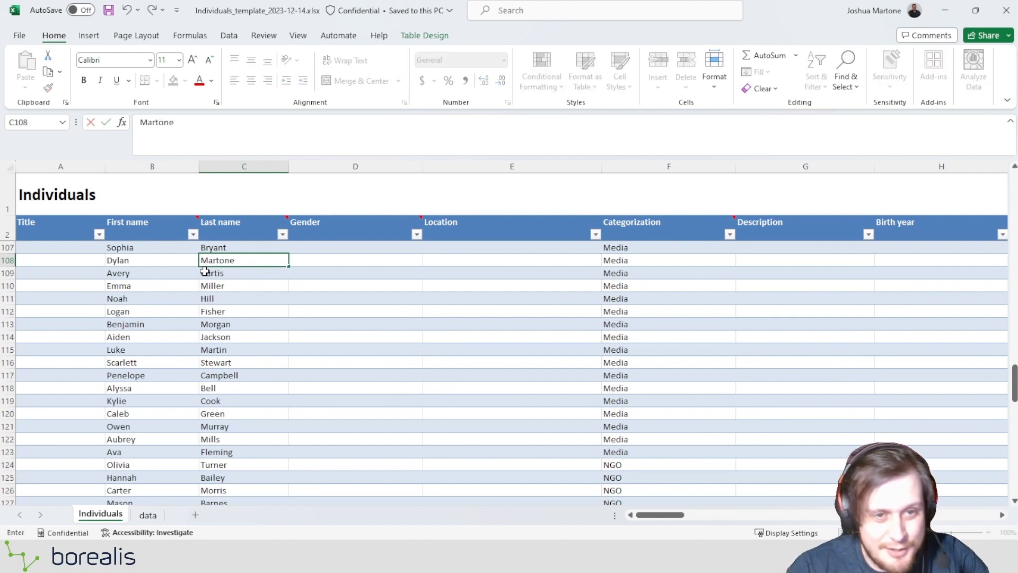
key("Tab")
key("Left")
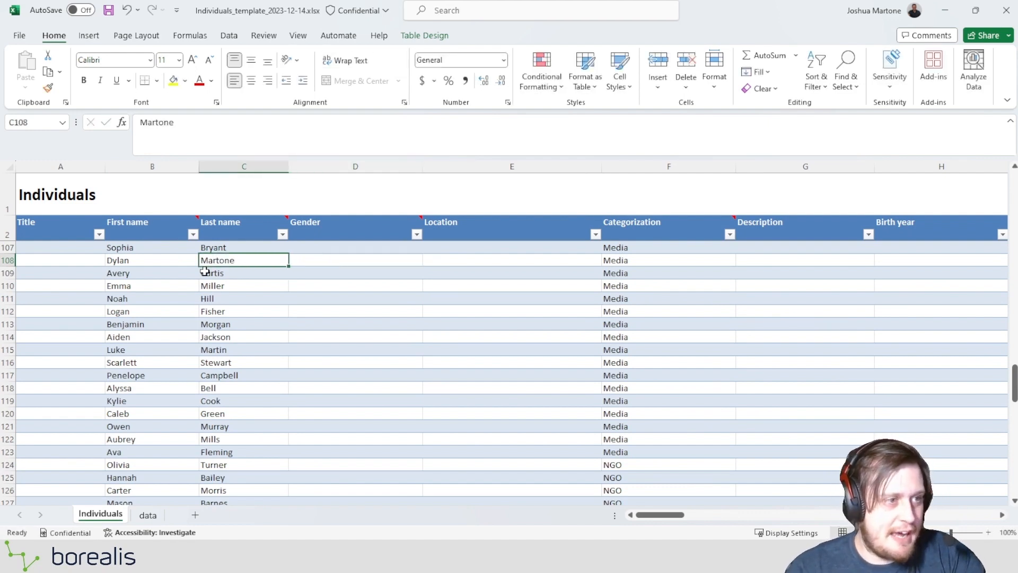
Fill the empty Projects cell in row 144 with Capsule Folder, copied from the row above.
key("Down")
key("Down")
key("Down")
key("Down")
key("Down")
key("Down")
key("Down")
key("Down")
key("Down")
key("Down")
key("Down")
key("Down")
key("Down")
key("Down")
key("Down")
key("Down")
key("Down")
key("Down")
key("Down")
key("Down")
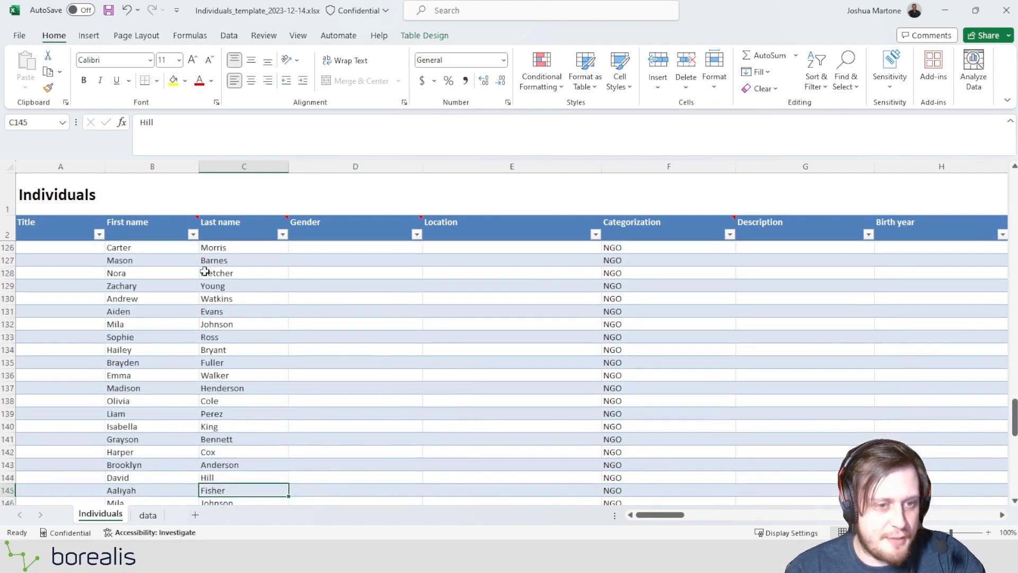
key("Down")
key("Down")
key("Down")
key("Down")
key("Down")
key("Down")
key("Down")
key("Down")
key("Down")
key("Down")
key("Down")
key("Up")
key("Up")
key("Up")
key("Up")
key("Up")
key("Up")
key("Up")
key("Up")
key("Up")
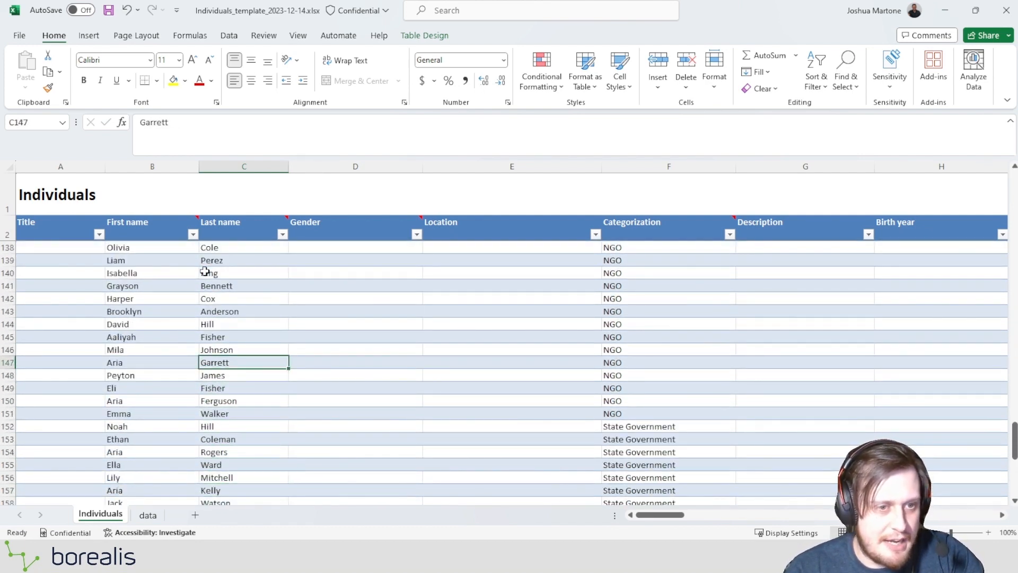
key("Up")
key("Up")
key("Up")
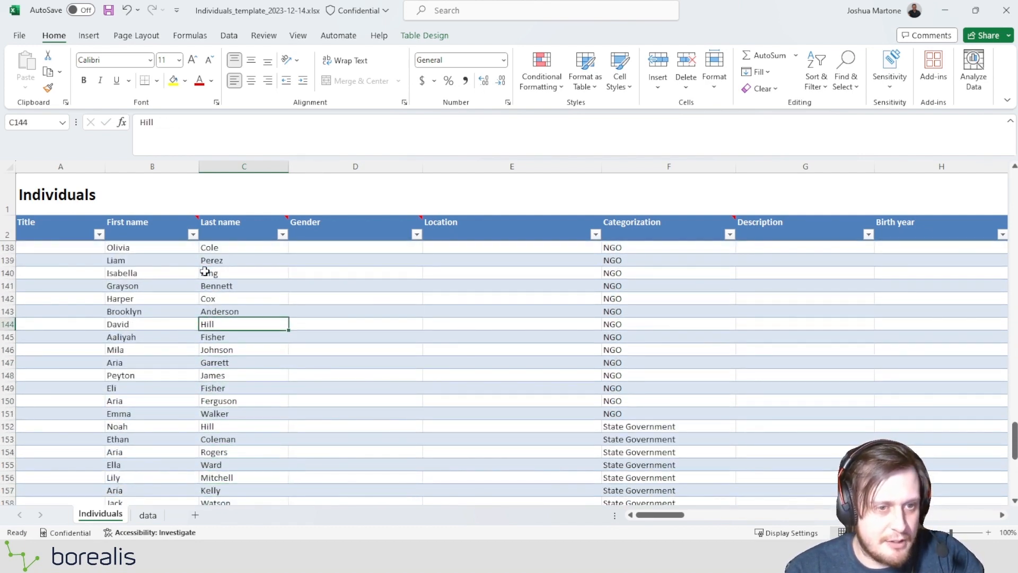
left_click(9, 324)
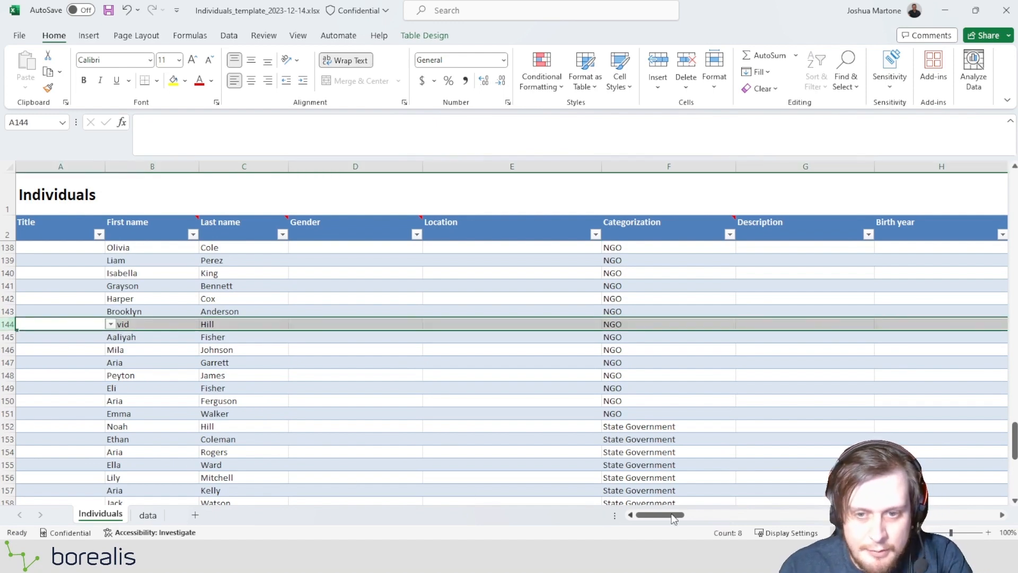
left_click_drag(673, 518, 894, 515)
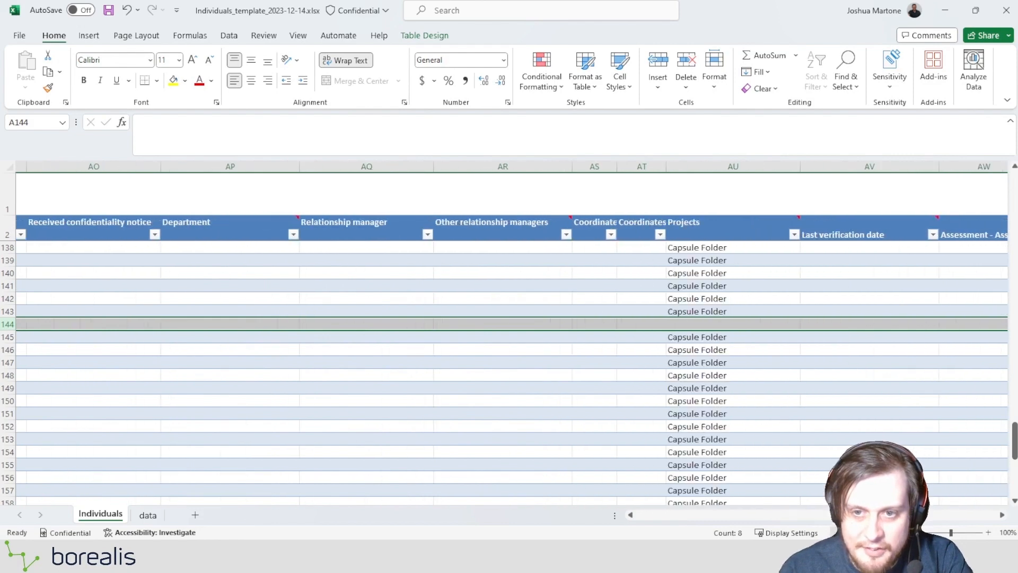
left_click(695, 313)
key("ctrl+c")
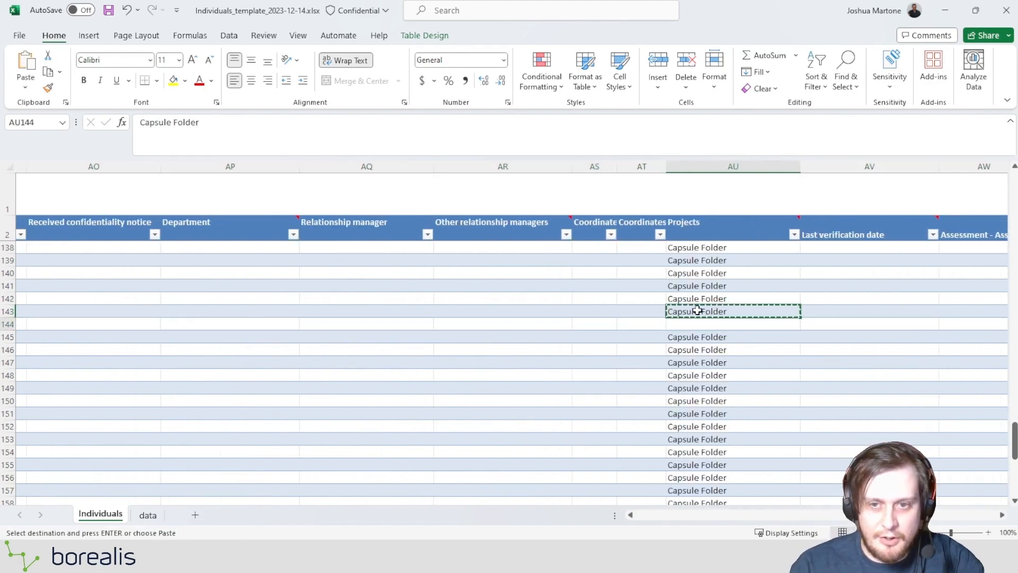
left_click(692, 324)
key("ctrl+v")
key("Escape")
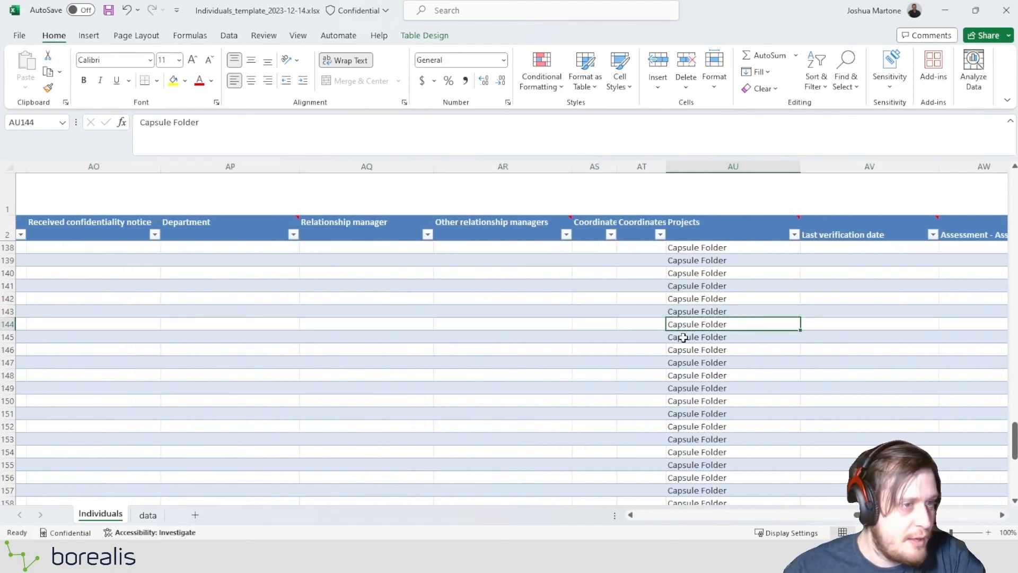
scroll(518, 415, "down", 4)
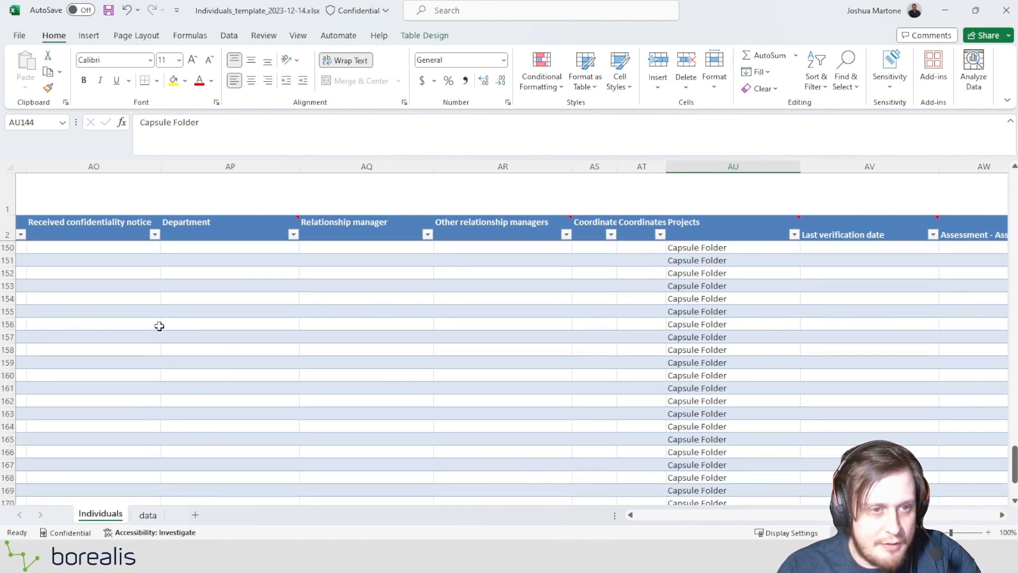
scroll(159, 326, "up", 3)
left_click(33, 413)
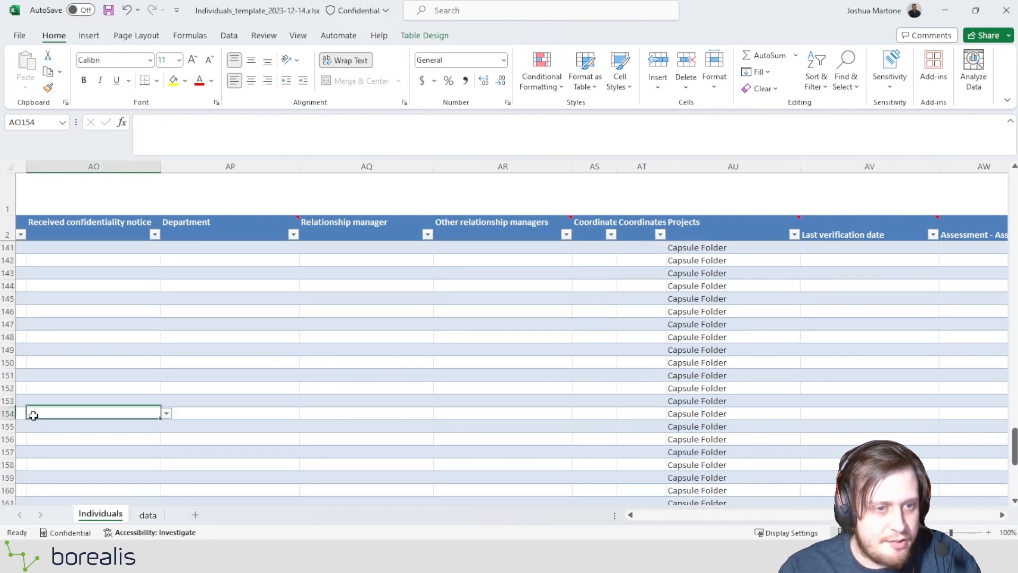
left_click_drag(890, 515, 726, 517)
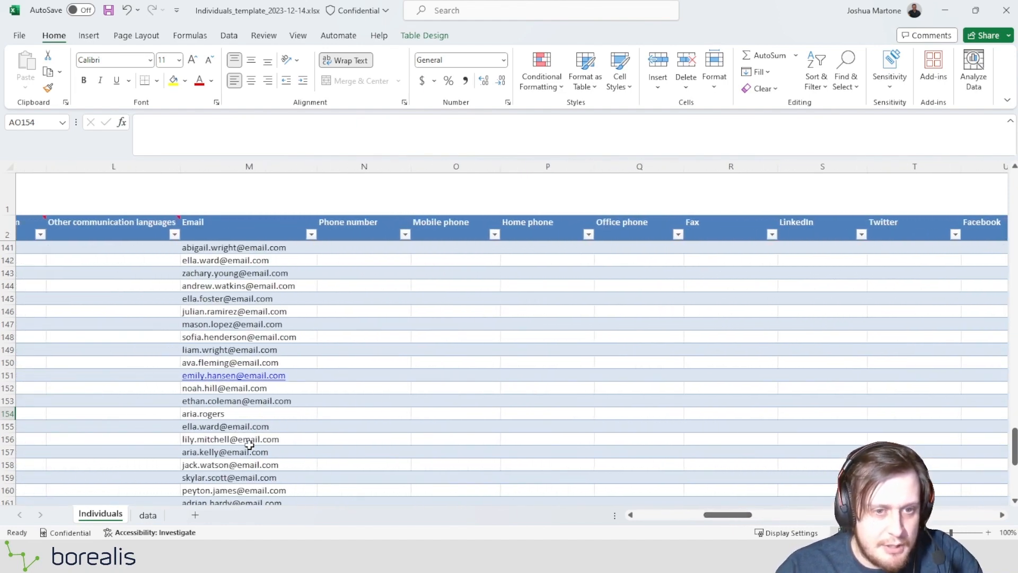
double_click(225, 413)
type("@")
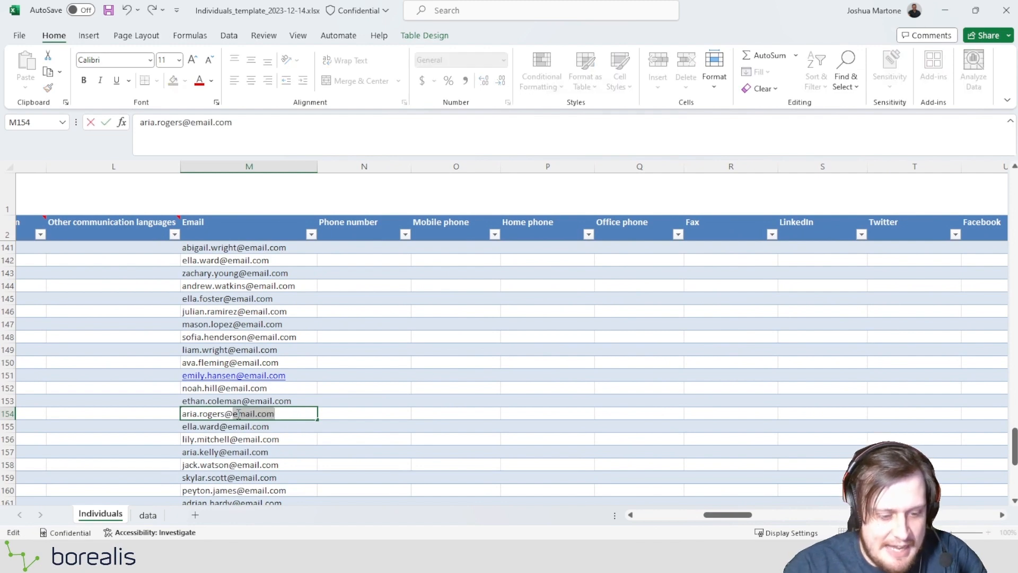
type("email.com")
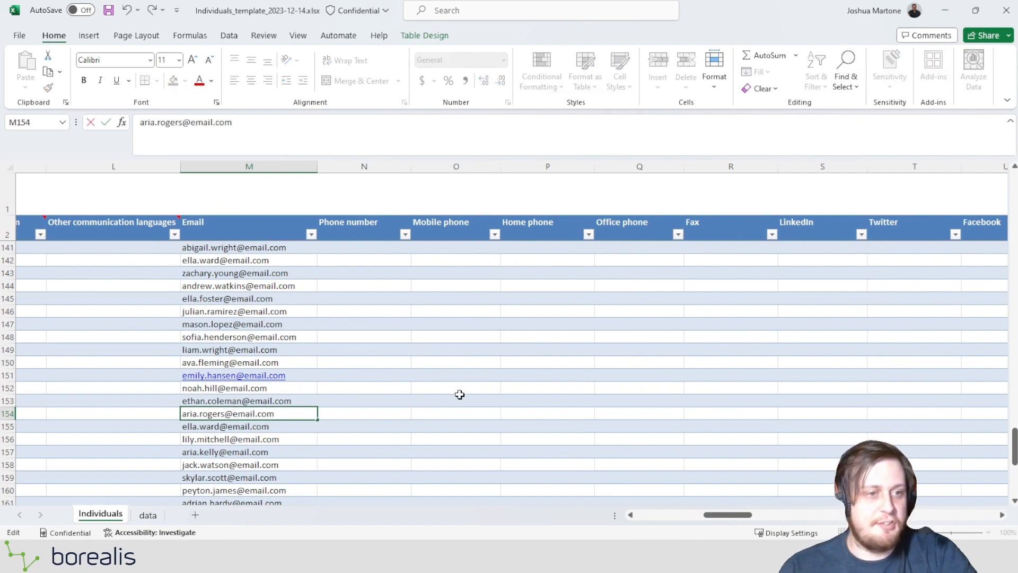
left_click(460, 396)
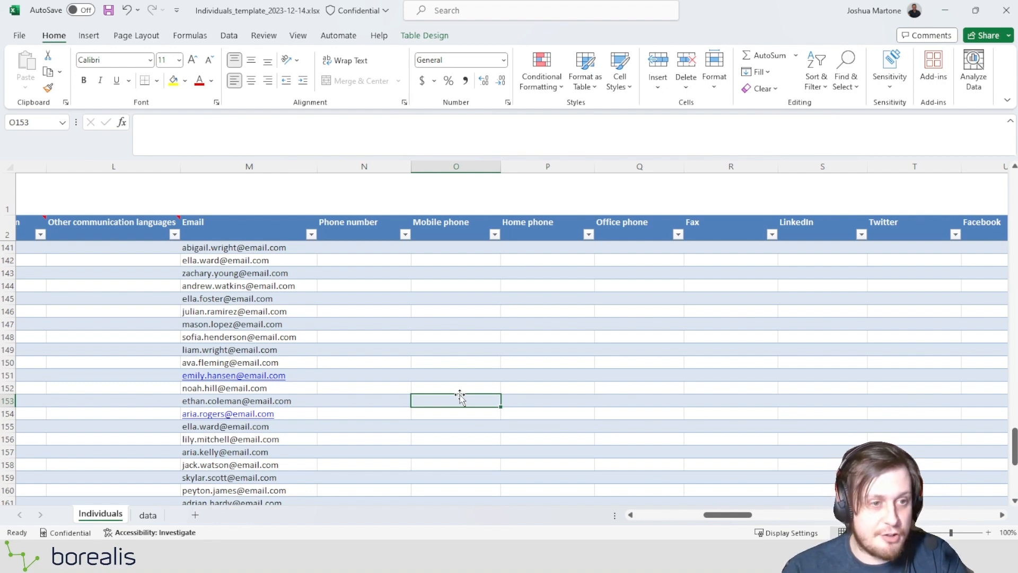
Switch to Borealis, close the import wizard and view the records of the most recent Individuals import job.
key("alt+Tab")
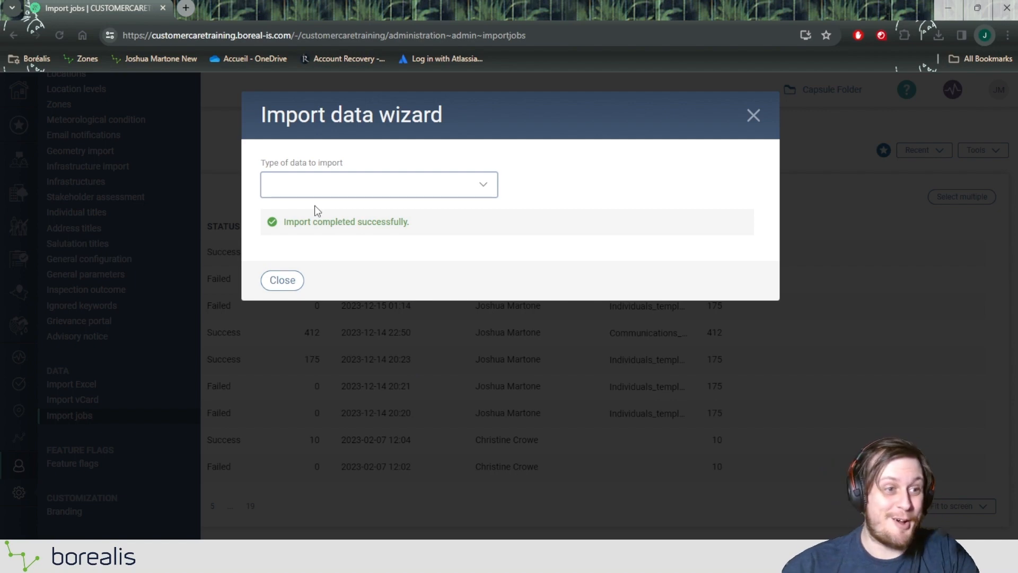
left_click(283, 280)
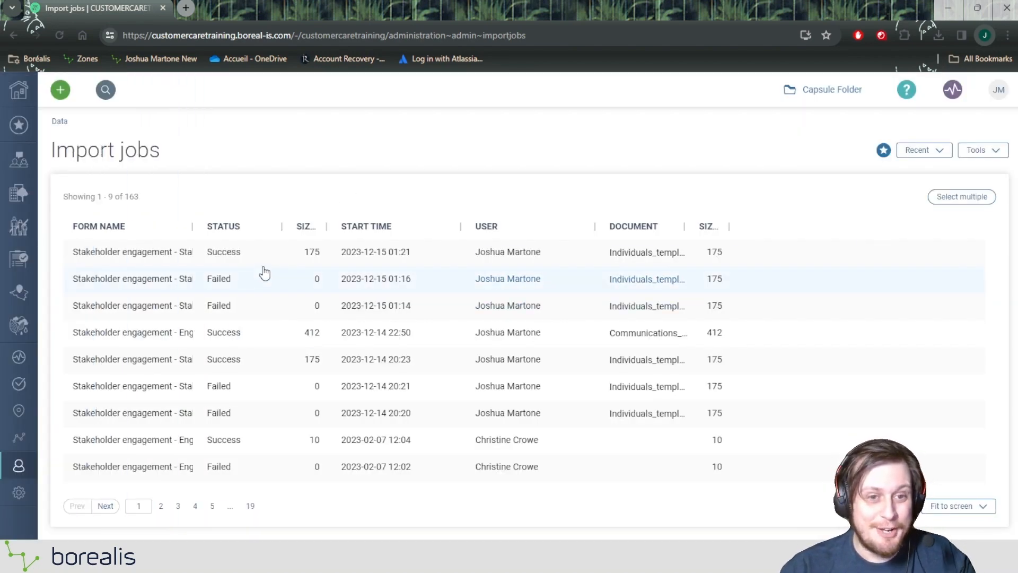
left_click(257, 265)
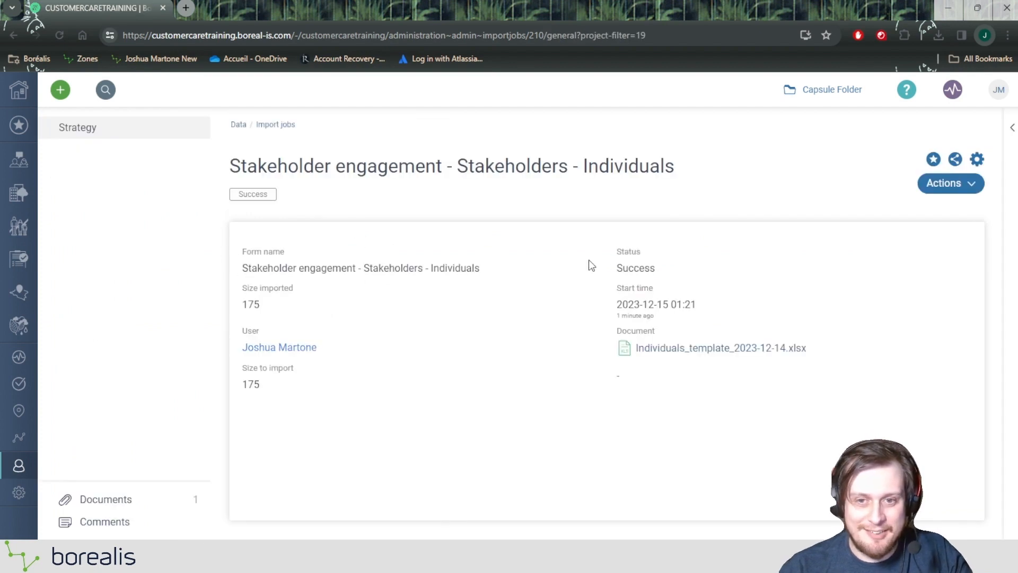
left_click(953, 184)
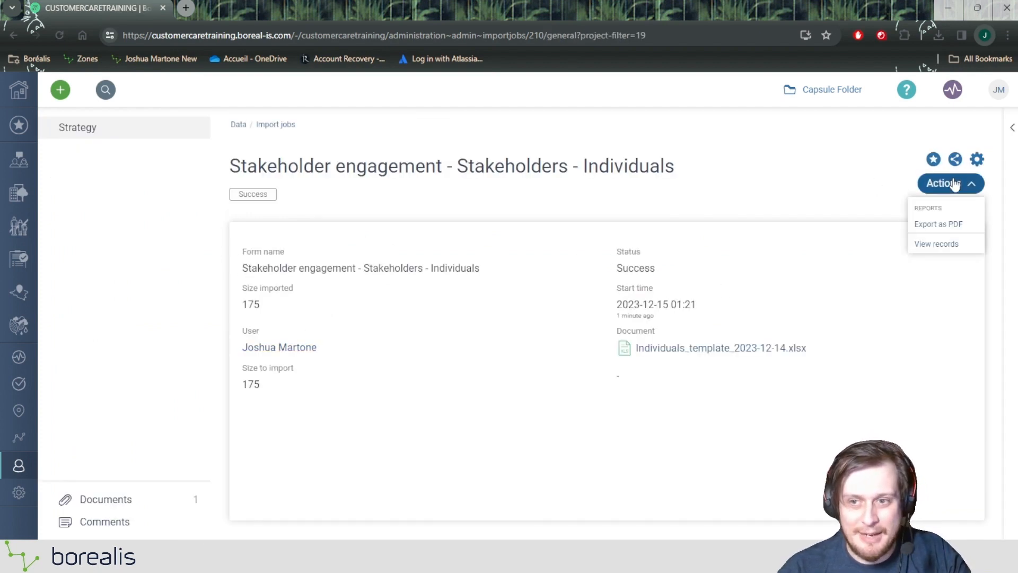
left_click(942, 243)
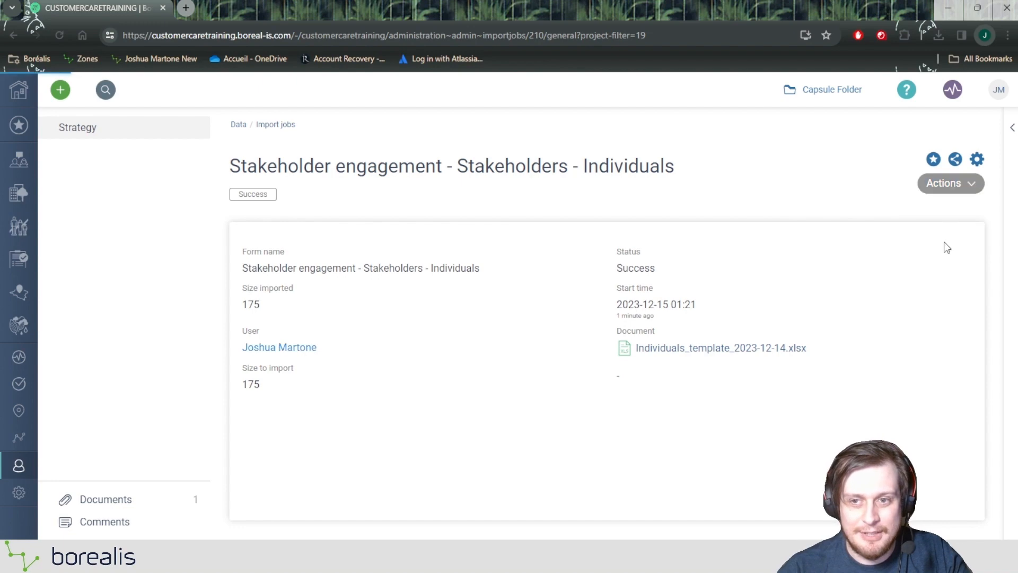
left_click(19, 492)
scroll(76, 451, "down", 4)
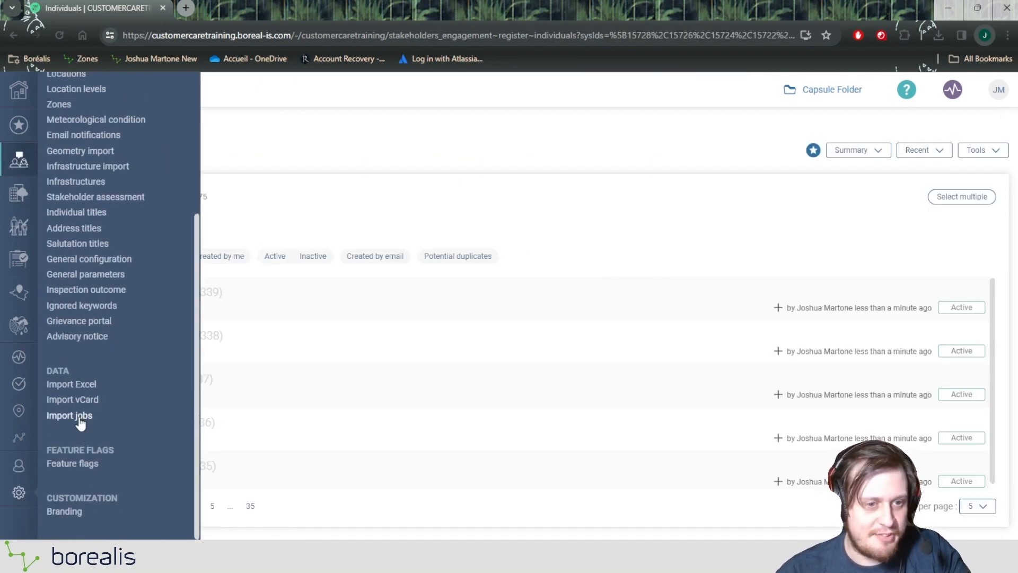
scroll(219, 304, "down", 1)
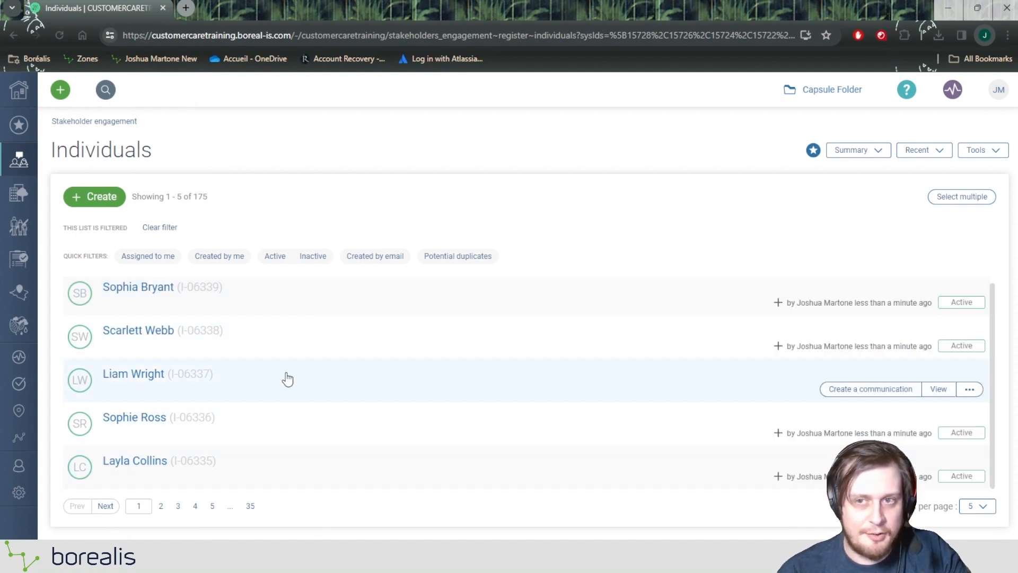
Inspect the first imported individual's positions, and return to the unfiltered Individuals list to check its total record count.
left_click(261, 303)
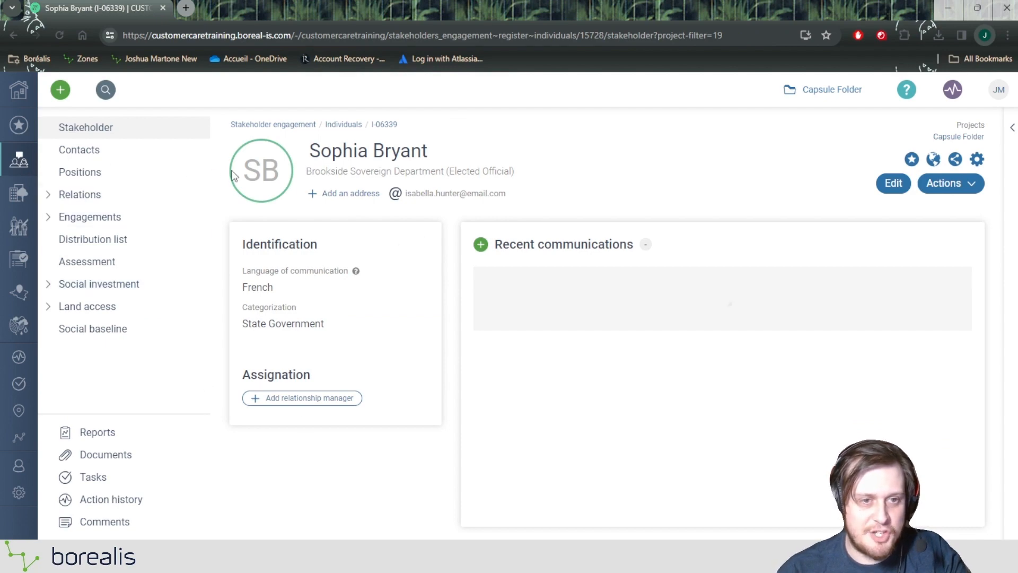
left_click(110, 182)
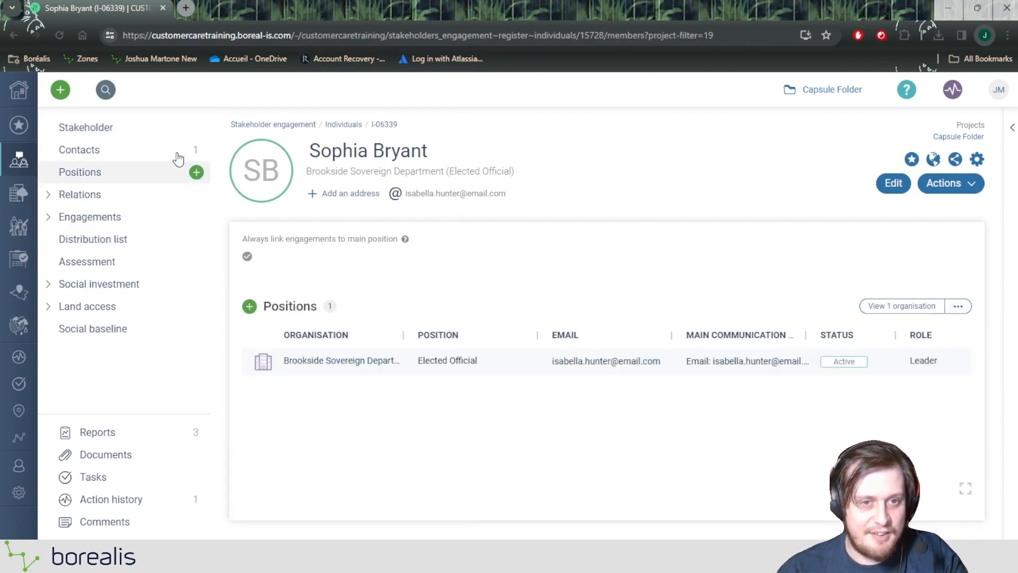
mouse_move(10, 166)
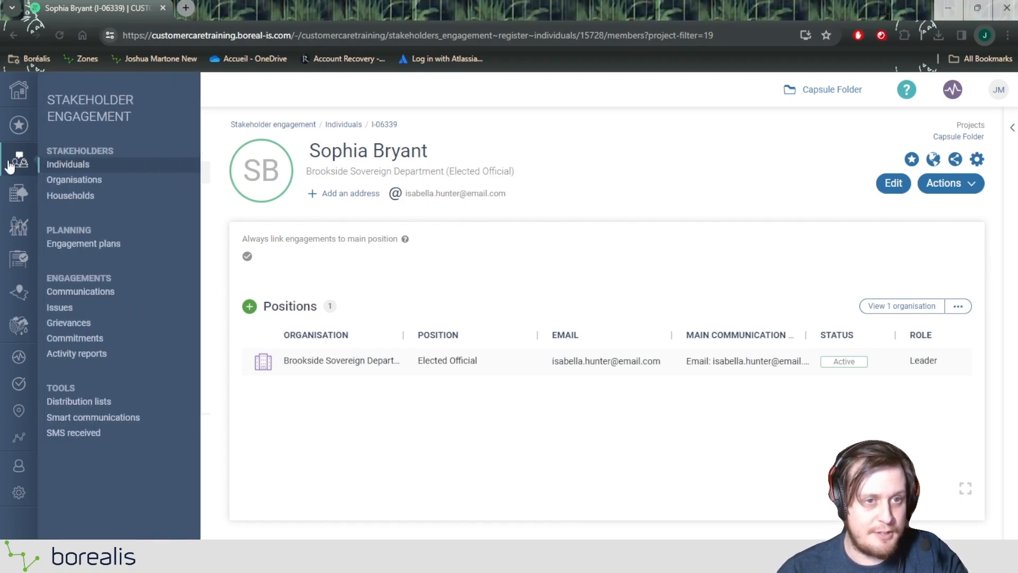
left_click(75, 168)
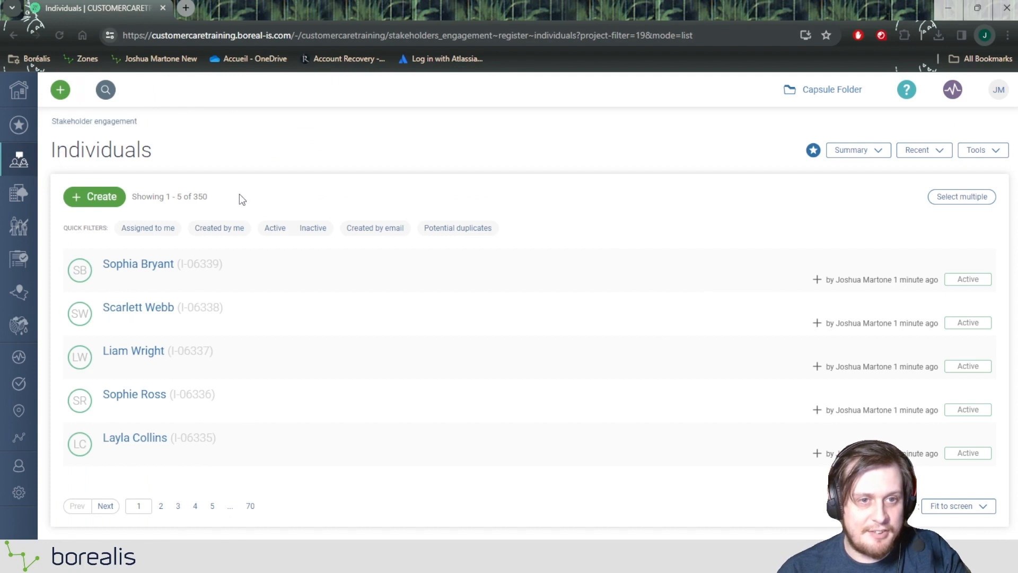
left_click_drag(215, 199, 194, 197)
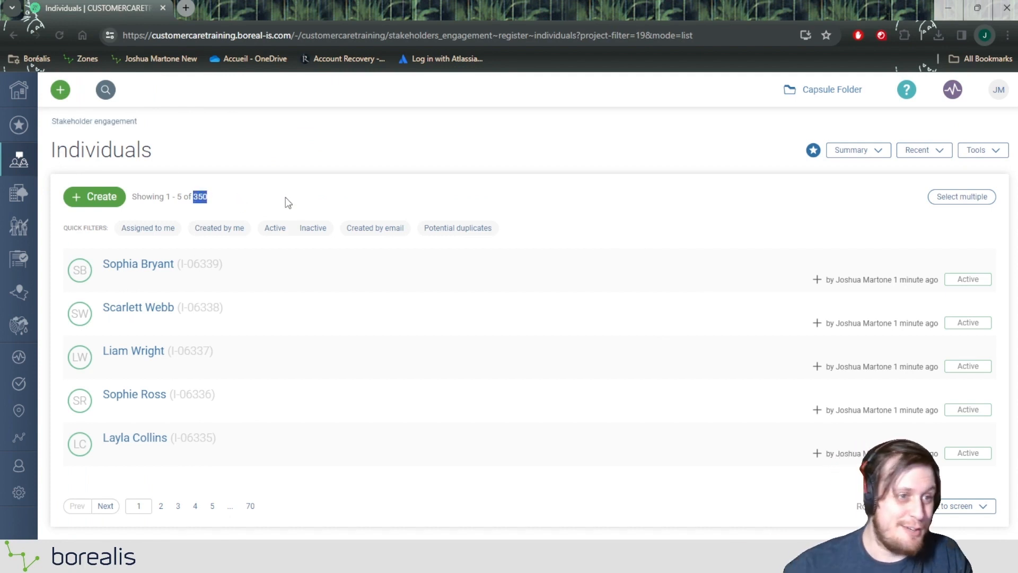